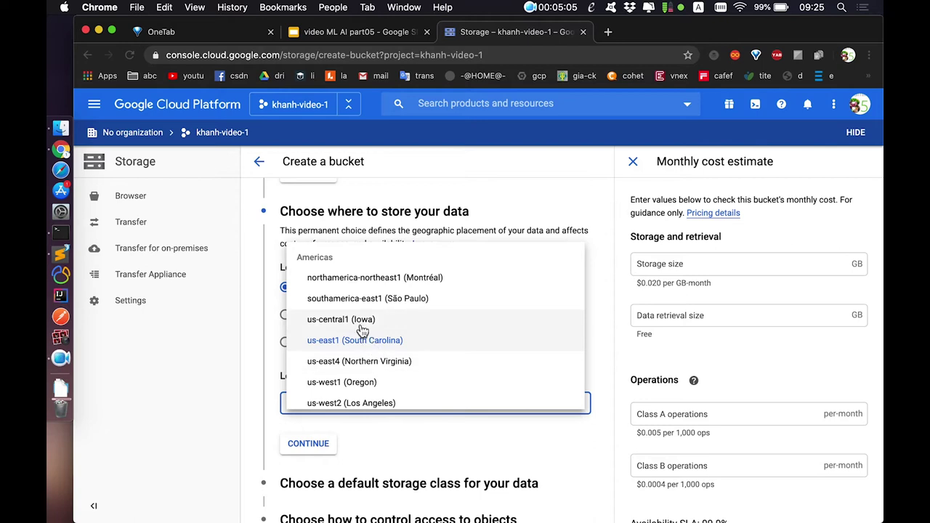
# Set the bucket's location to us-central1 (Iowa), keep the default storage class, access control and advanced settings, and create the bucket
pyautogui.click(360, 327)
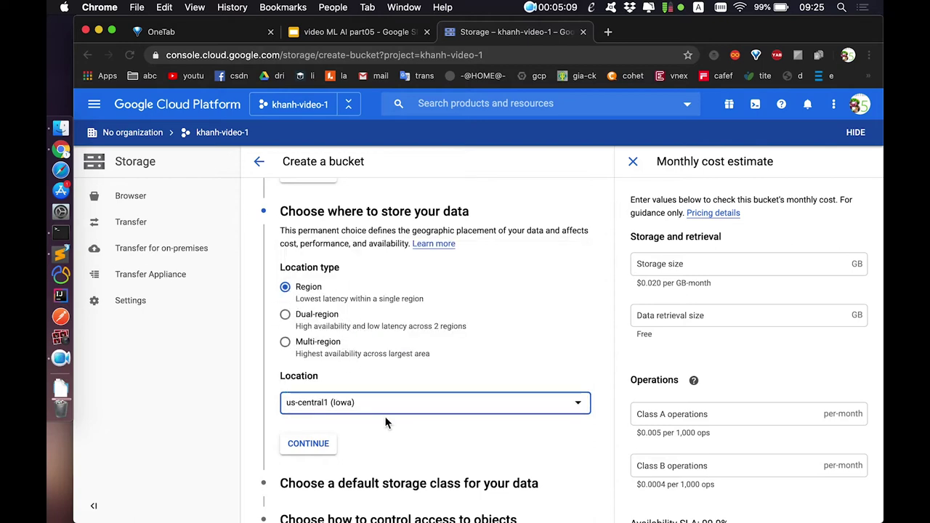
pyautogui.scroll(-3, 386, 423)
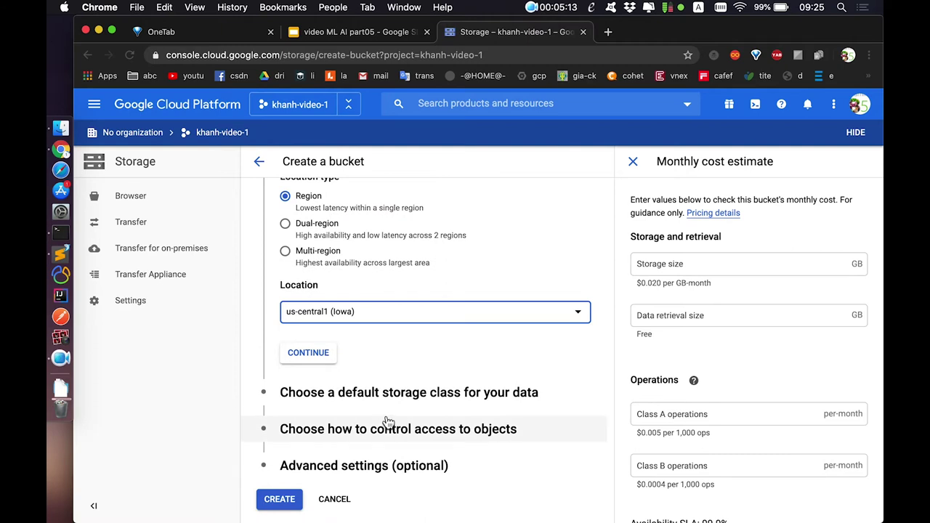
pyautogui.click(390, 401)
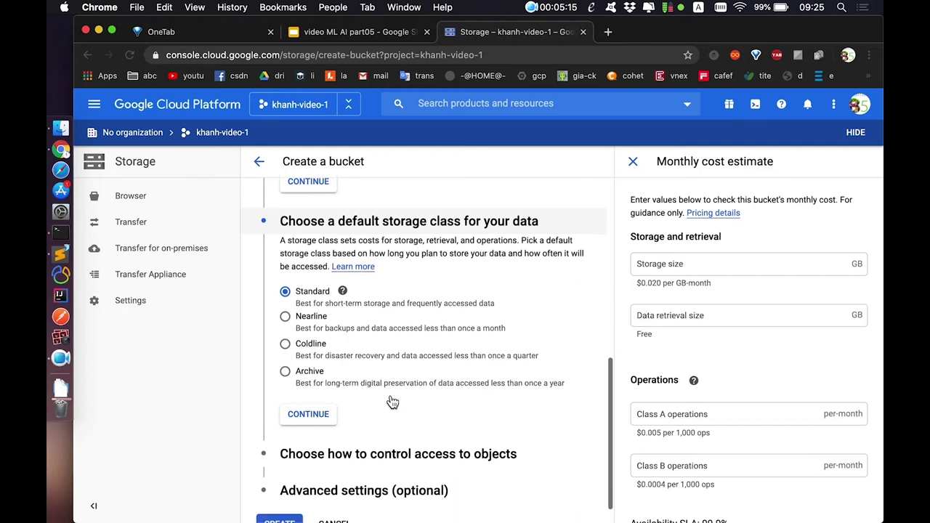
pyautogui.click(383, 428)
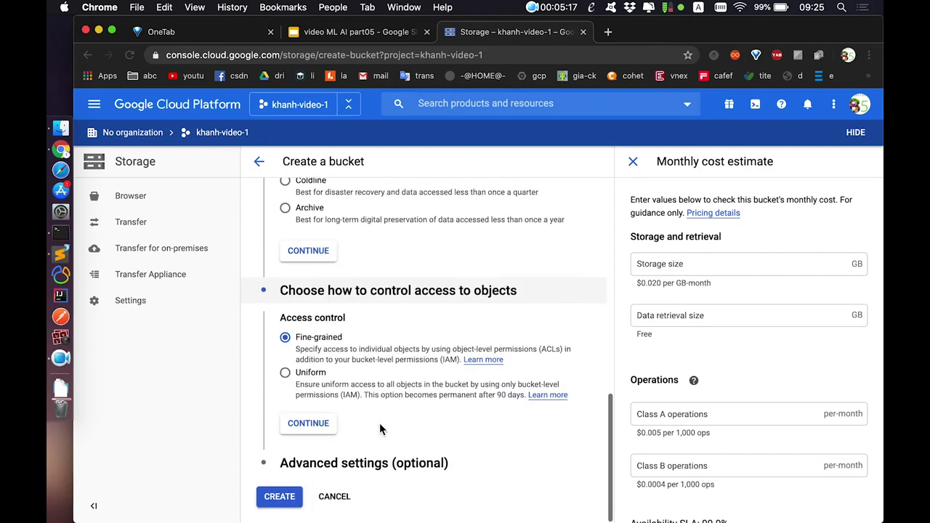
pyautogui.click(376, 469)
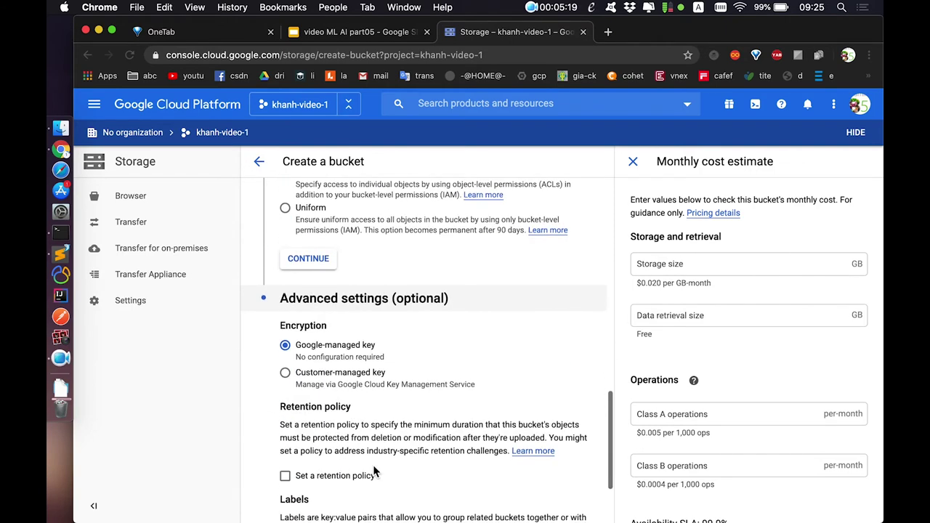
pyautogui.click(278, 499)
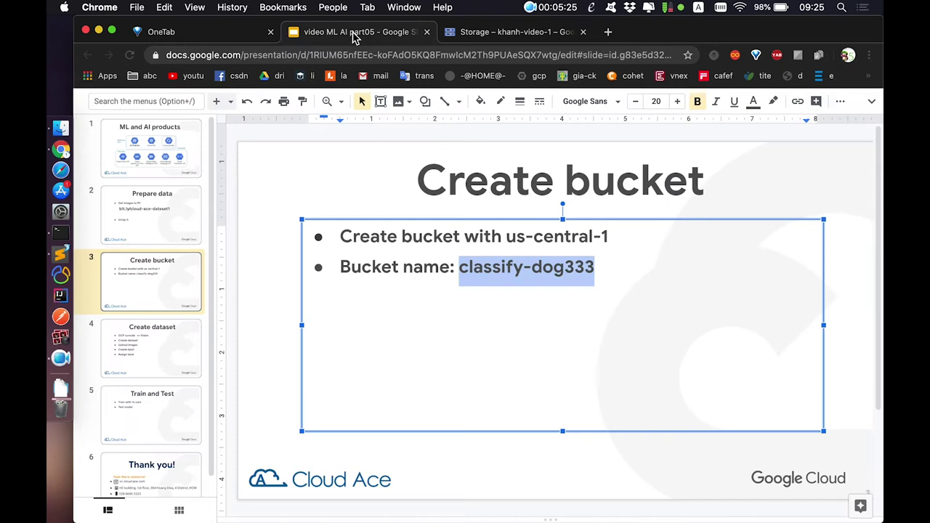
# Check the new bucket's details page against the name and region given on the Create bucket slide
pyautogui.click(355, 35)
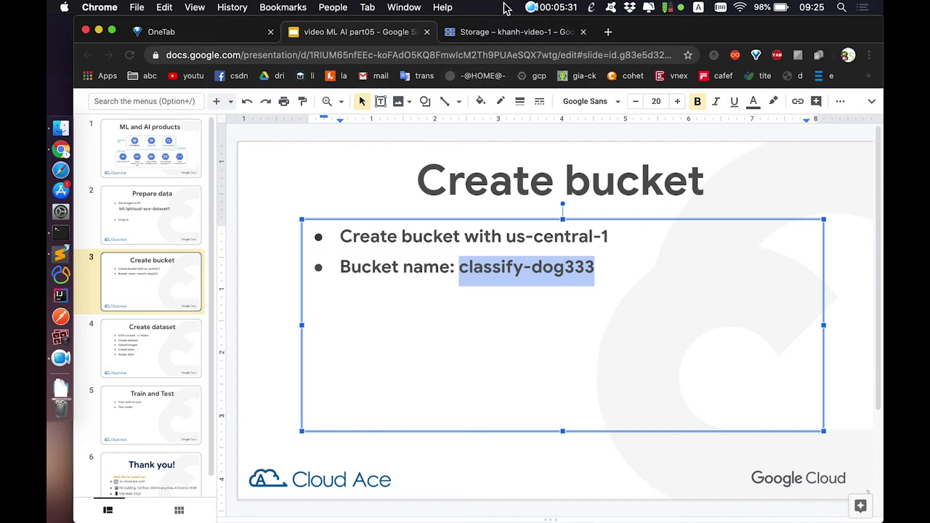
pyautogui.click(496, 35)
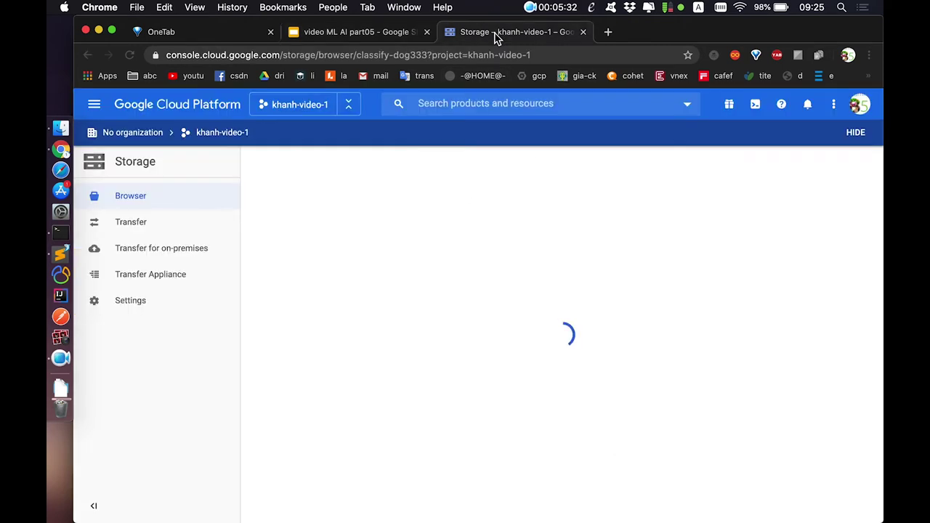
pyautogui.click(349, 34)
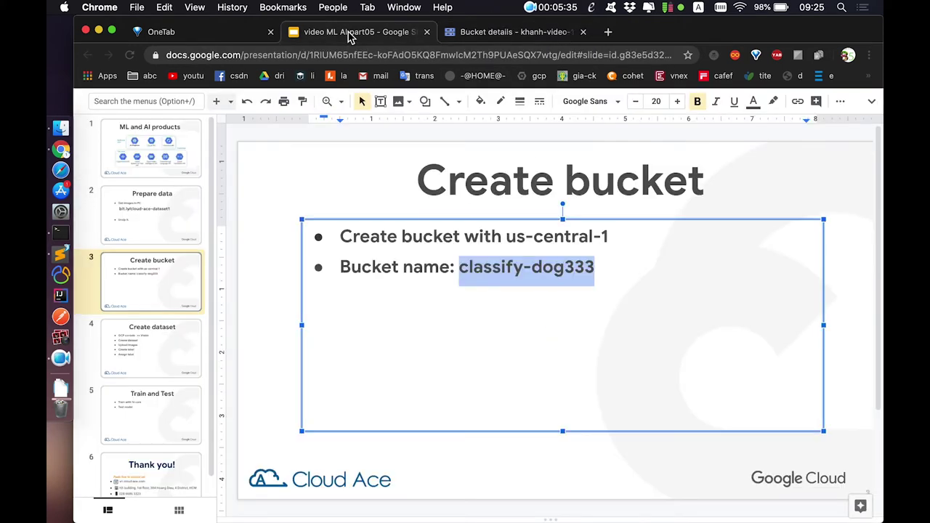
pyautogui.click(480, 34)
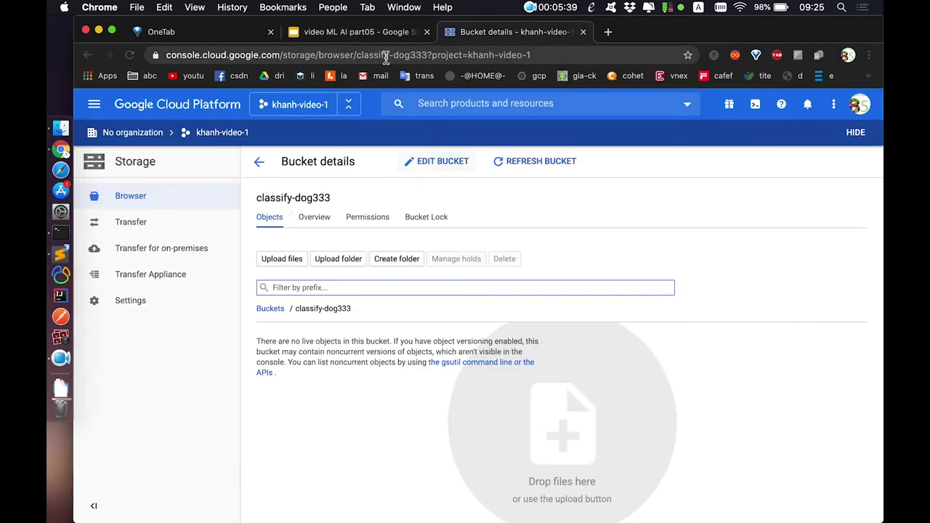
# On the Create dataset slide, change the first bullet of the presentation to read "GCP console => Cloud Vision AutoML"
pyautogui.click(365, 33)
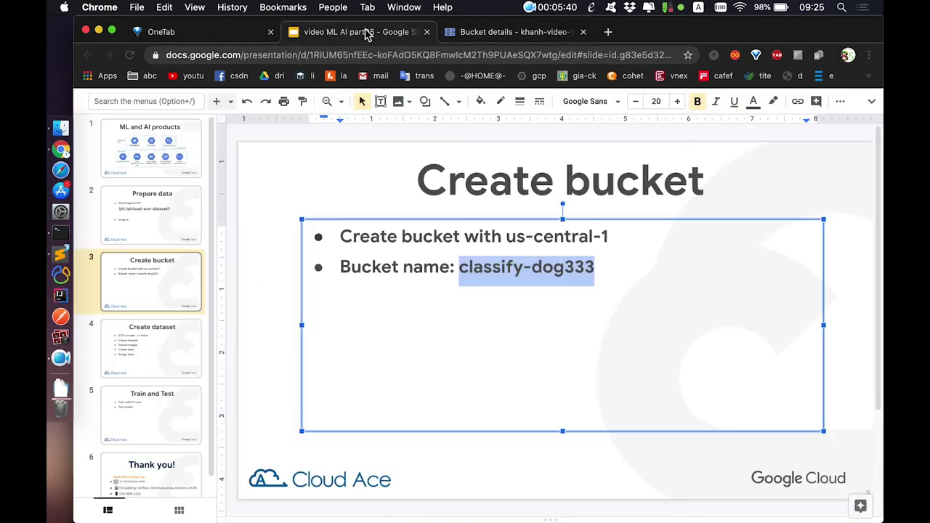
pyautogui.click(166, 369)
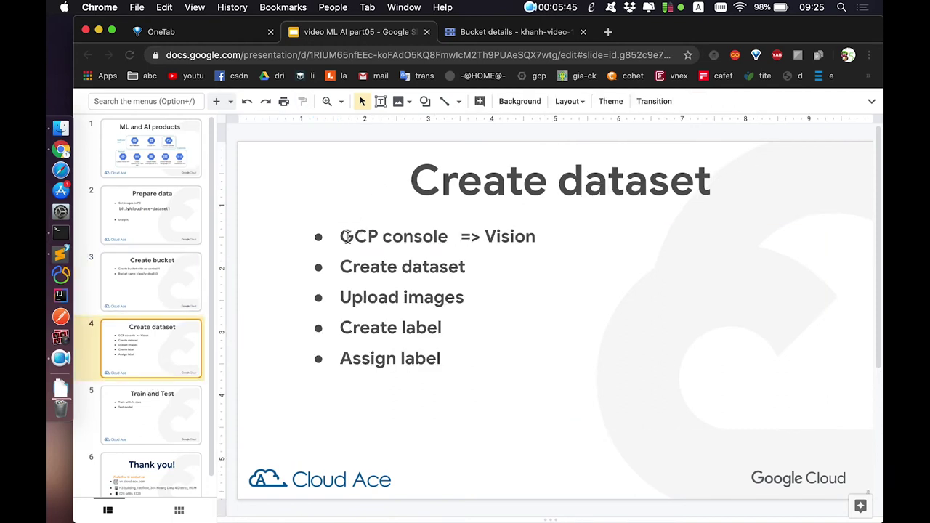
pyautogui.click(486, 237)
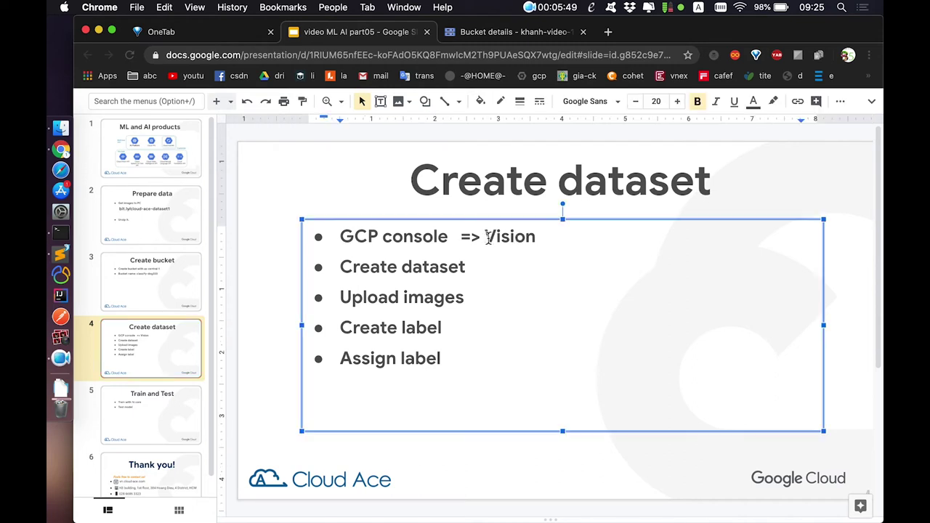
pyautogui.write('Clou')
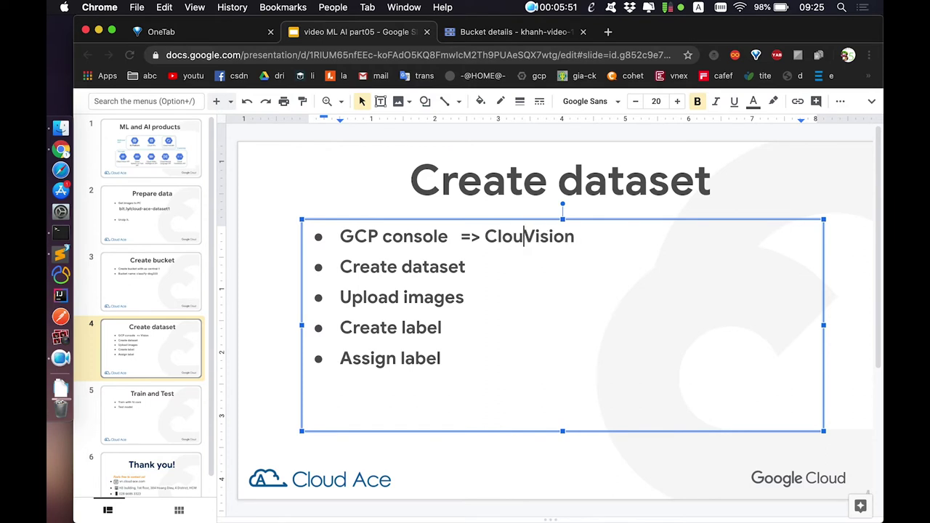
pyautogui.write('d Vision')
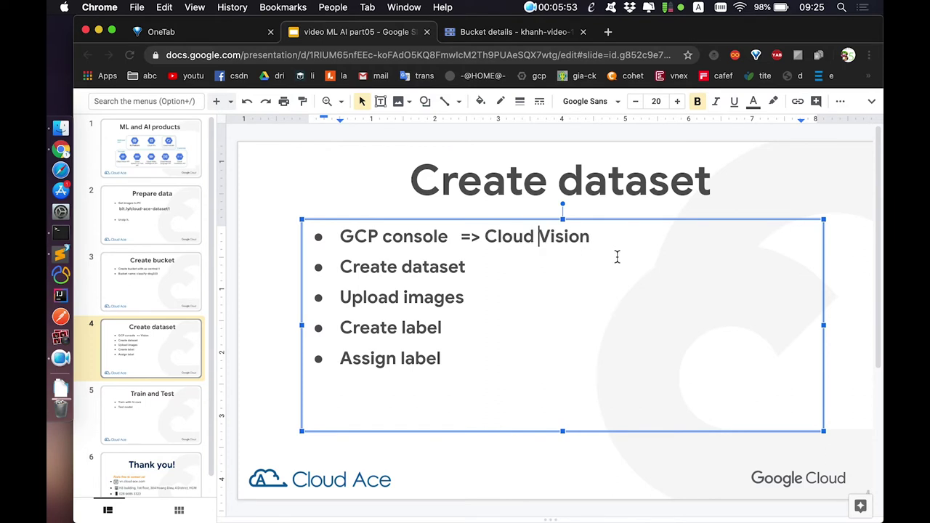
pyautogui.write(' AutoML')
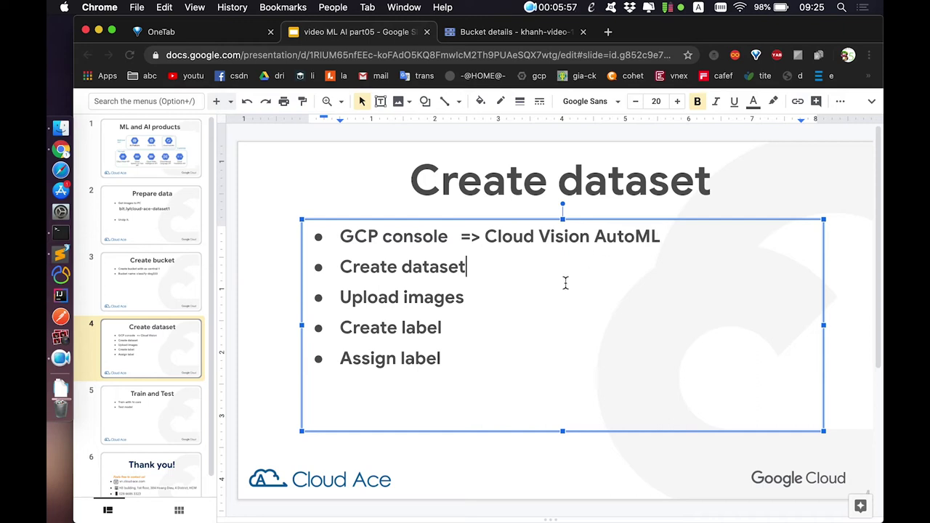
# Switch back to the Google Cloud console, open the Vision dashboard and get started with AutoML Vision
pyautogui.click(501, 32)
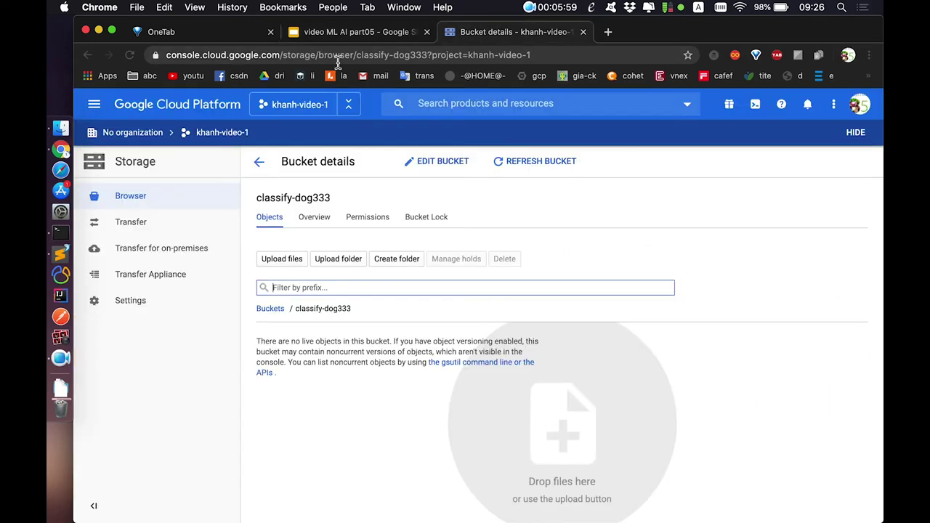
pyautogui.click(95, 106)
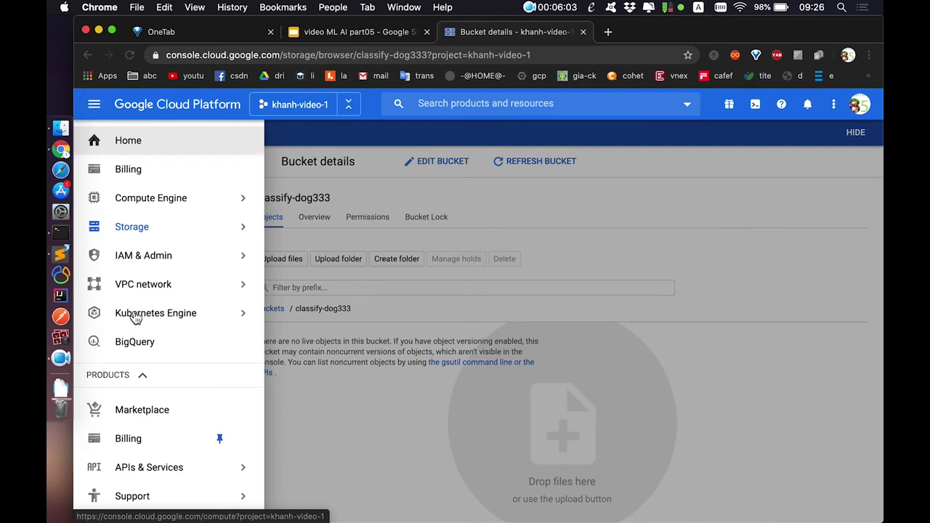
pyautogui.scroll(-3, 131, 318)
pyautogui.scroll(-15, 133, 318)
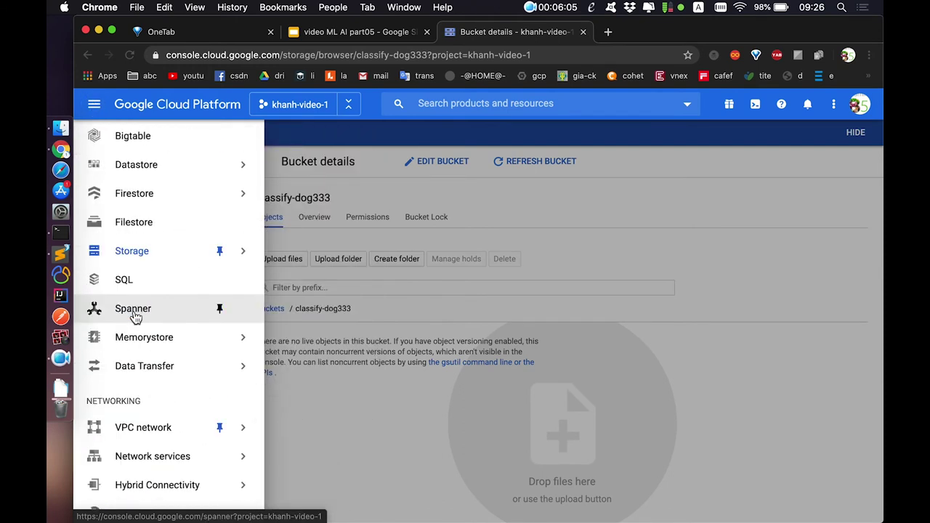
pyautogui.scroll(-15, 133, 317)
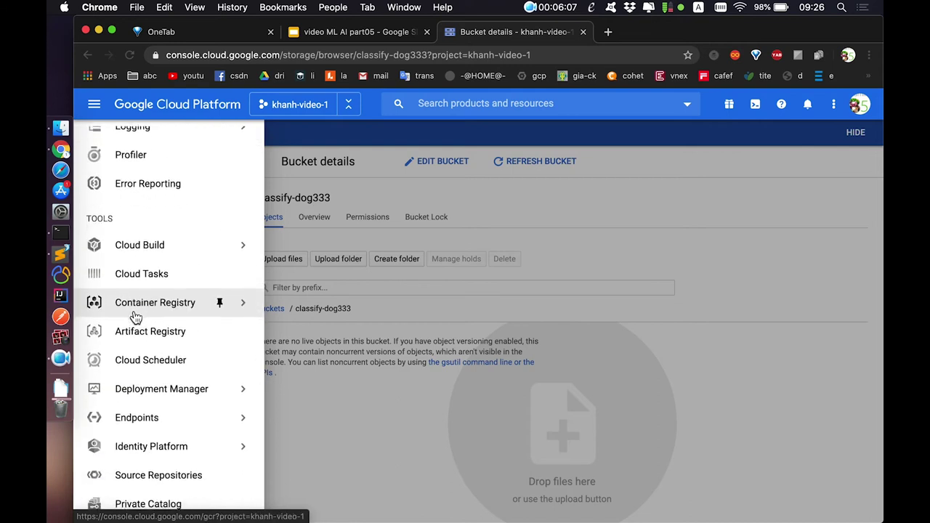
pyautogui.scroll(-1, 135, 318)
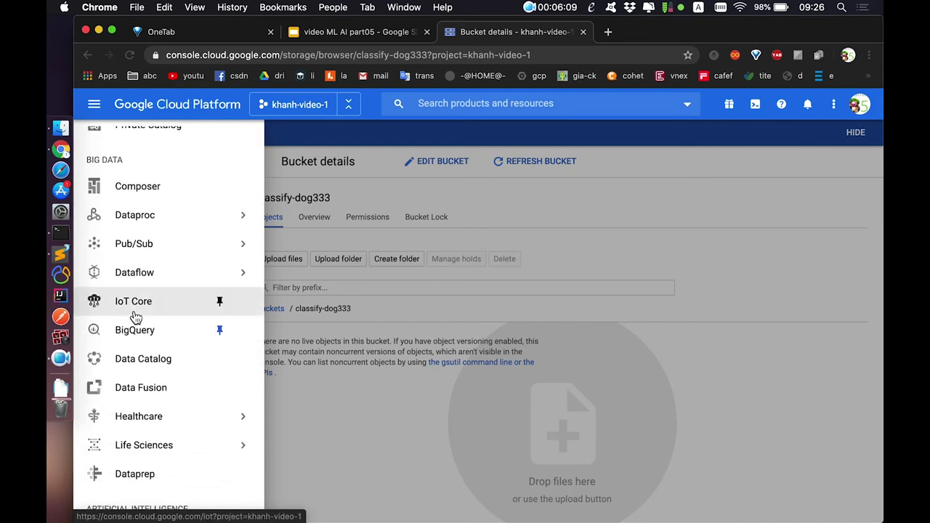
pyautogui.scroll(-5, 135, 318)
pyautogui.scroll(-5, 135, 318)
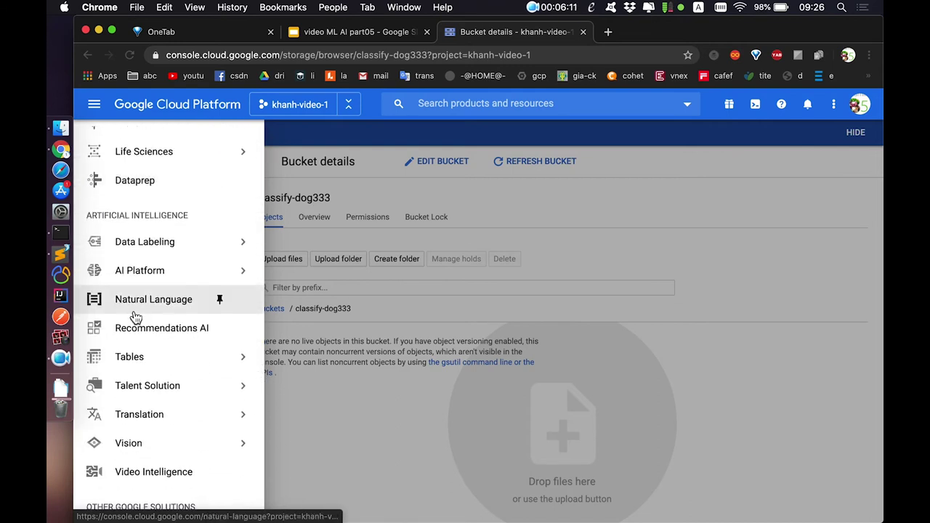
pyautogui.moveTo(185, 454)
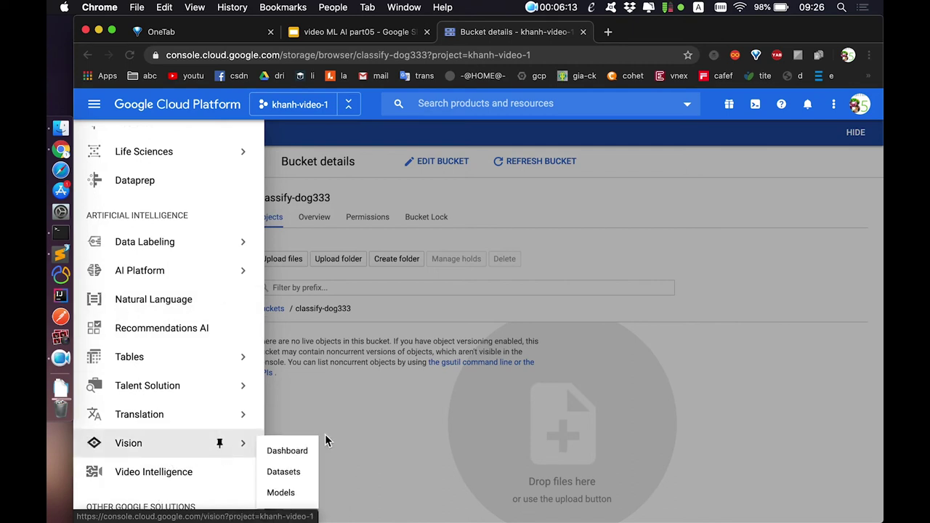
pyautogui.click(288, 451)
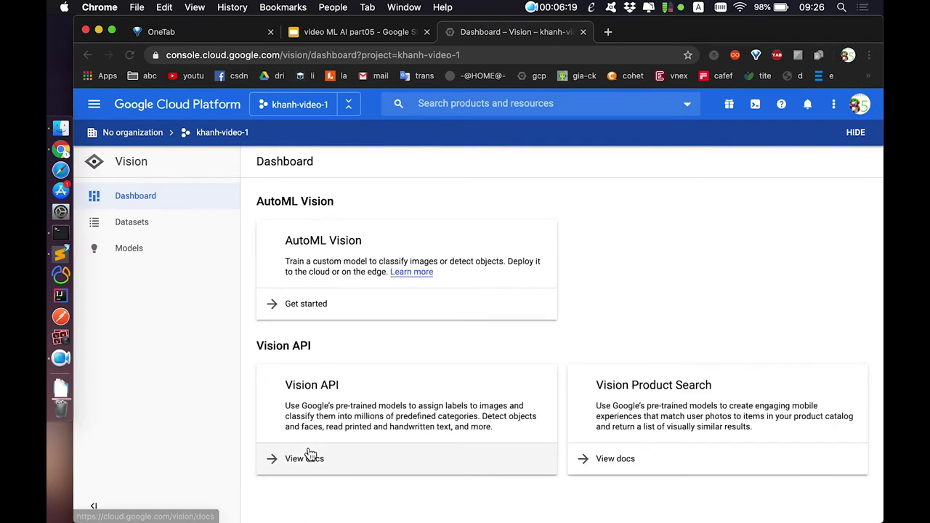
pyautogui.click(304, 310)
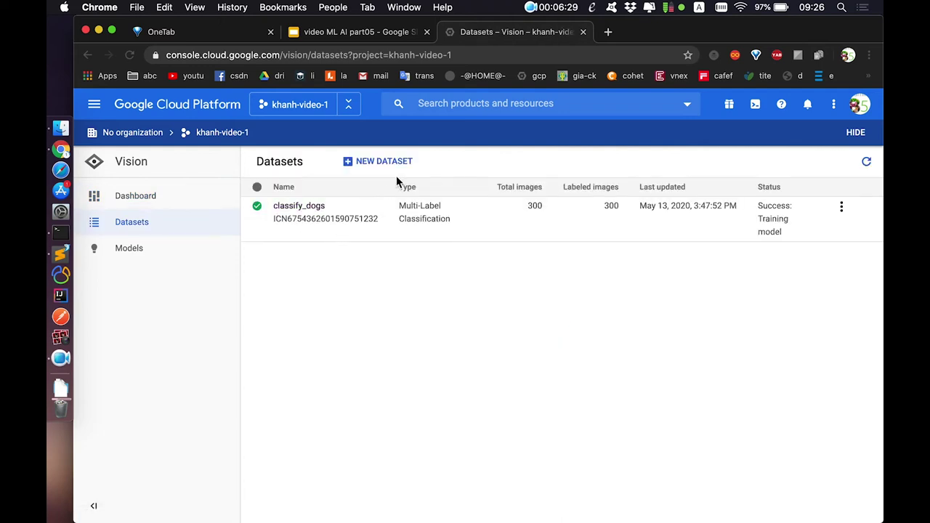
# Start a new Vision dataset and name it dog_verify333
pyautogui.click(378, 168)
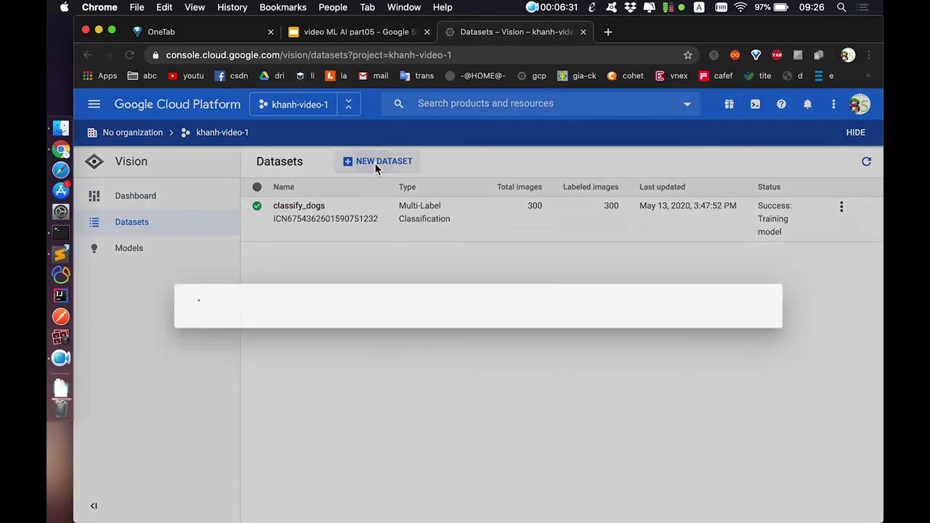
pyautogui.click(353, 32)
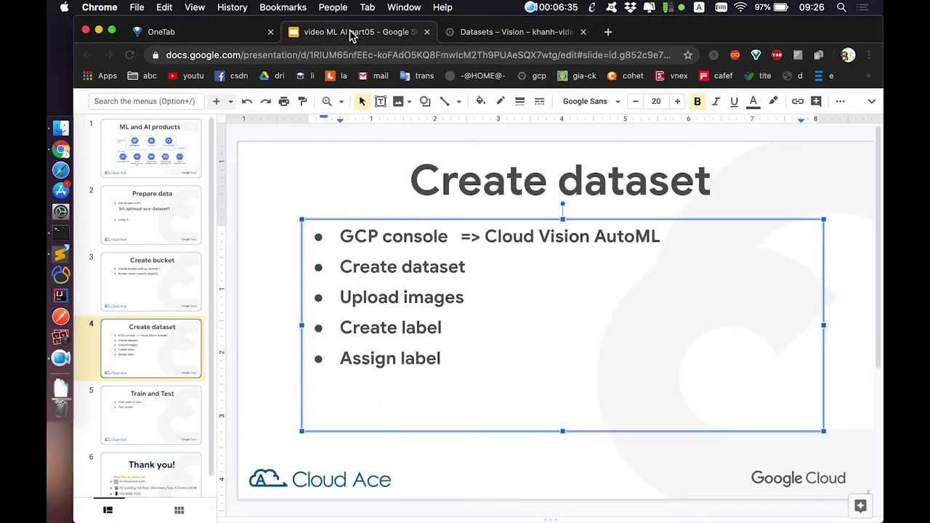
pyautogui.click(485, 33)
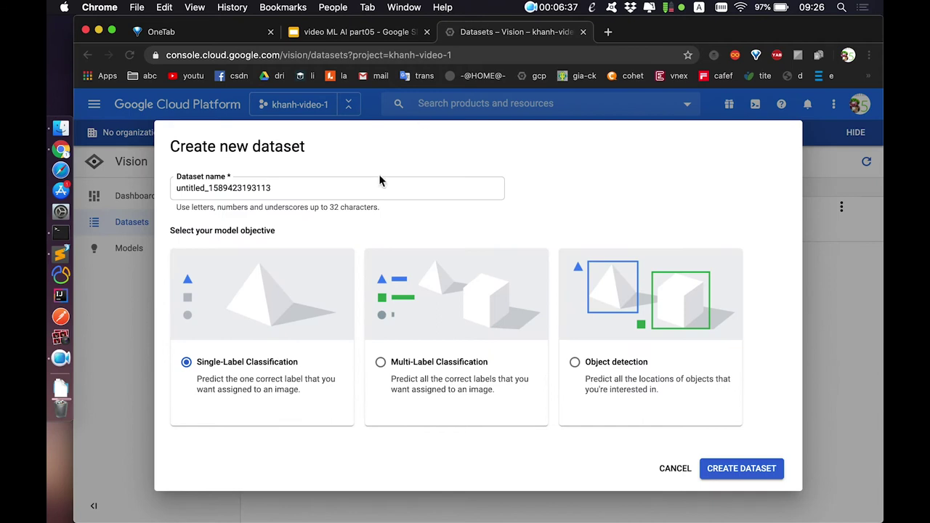
pyautogui.moveTo(291, 193); pyautogui.dragTo(163, 194)
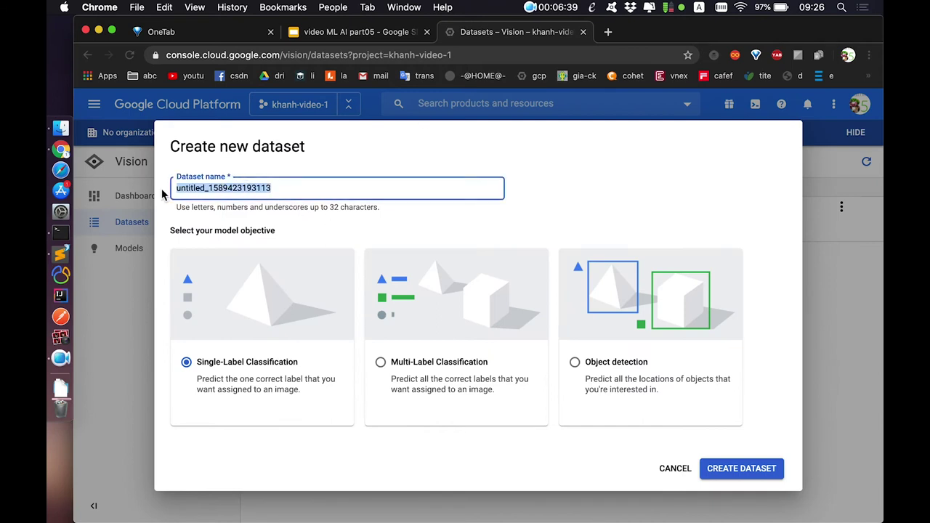
pyautogui.write('do')
pyautogui.write('g-vr')
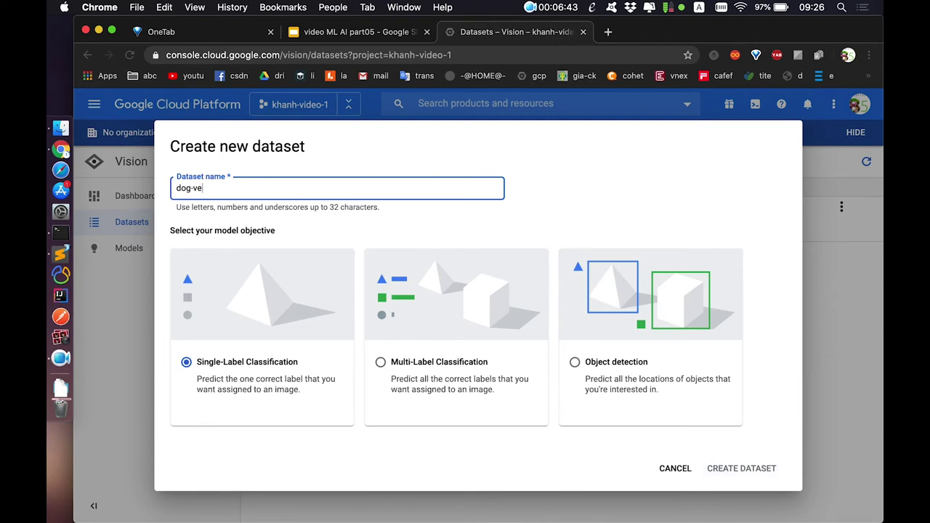
pyautogui.write('rif')
pyautogui.click(592, 203)
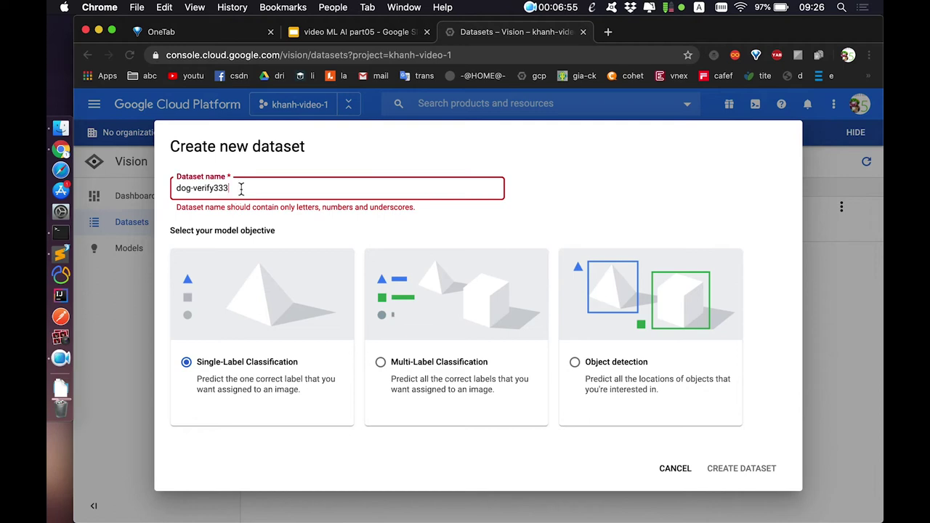
pyautogui.click(194, 187)
pyautogui.press('BackSpace')
pyautogui.write('_')
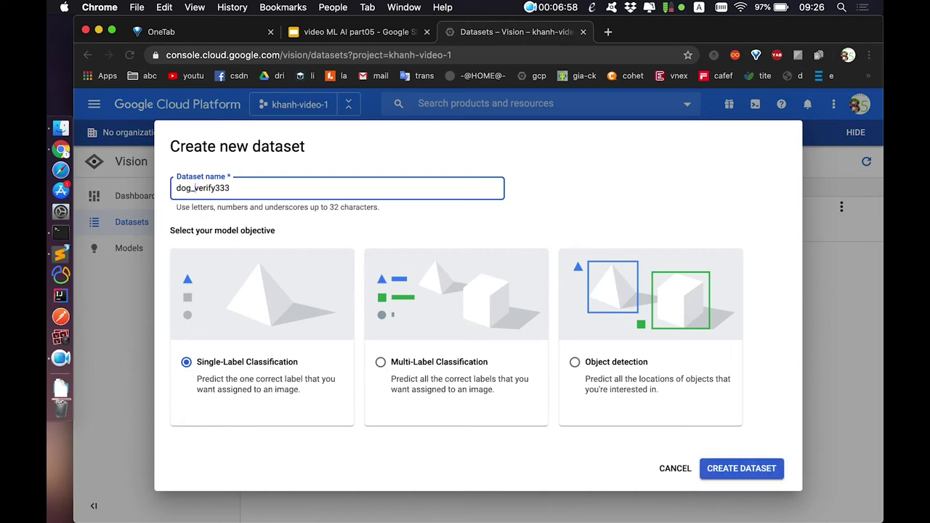
# Choose Multi-Label Classification as the model objective and create the dataset
pyautogui.click(385, 222)
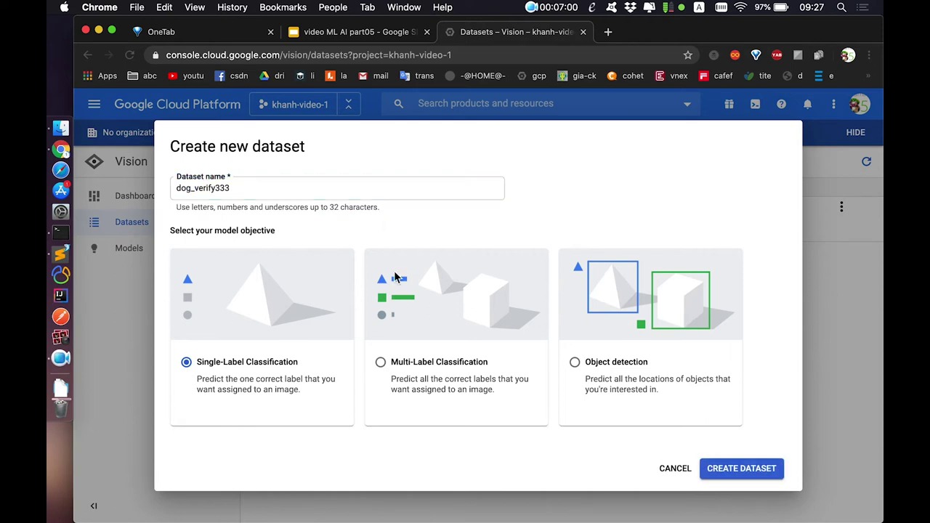
pyautogui.click(381, 367)
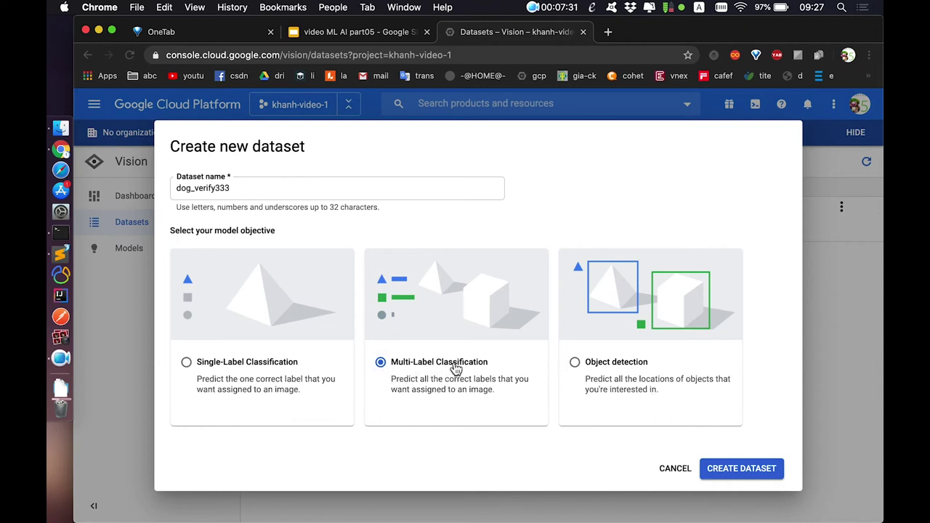
pyautogui.click(768, 473)
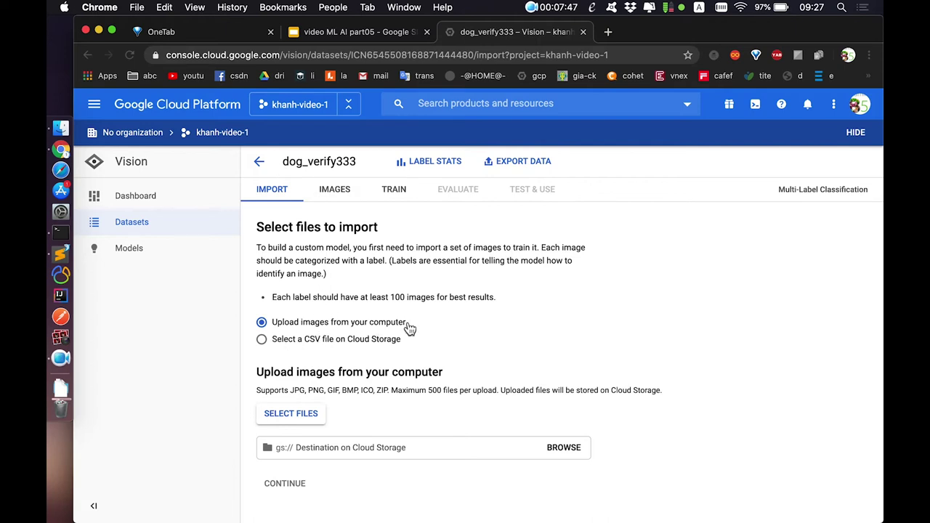
# Start selecting local images to upload and open the n02110958-pug folder inside cropped/train
pyautogui.click(311, 420)
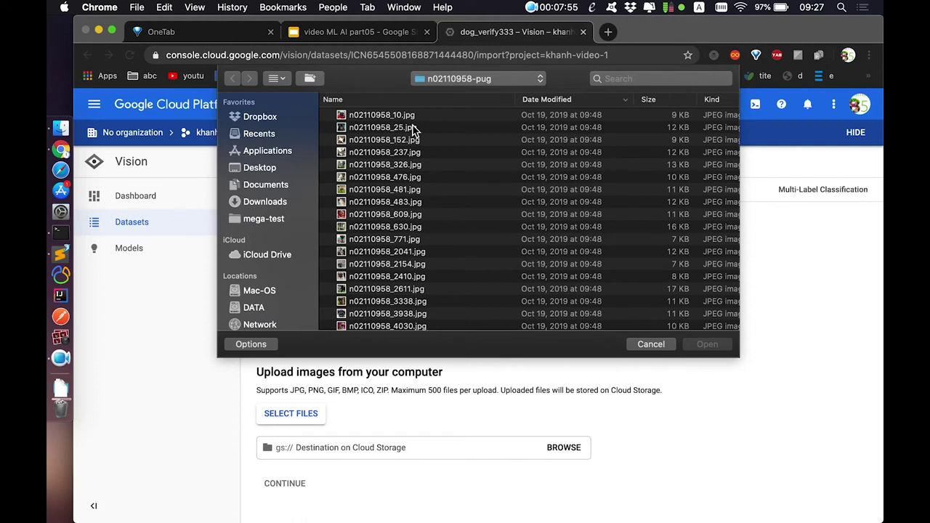
pyautogui.click(475, 80)
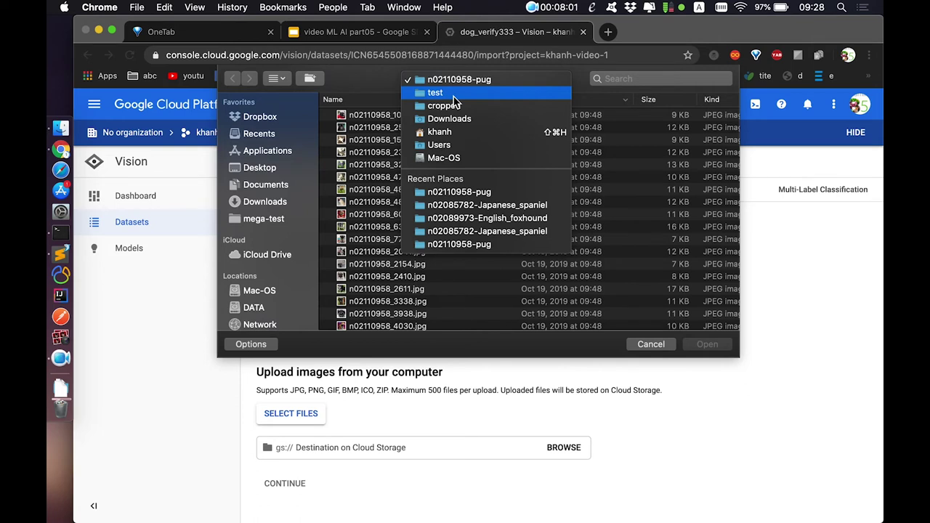
pyautogui.click(454, 94)
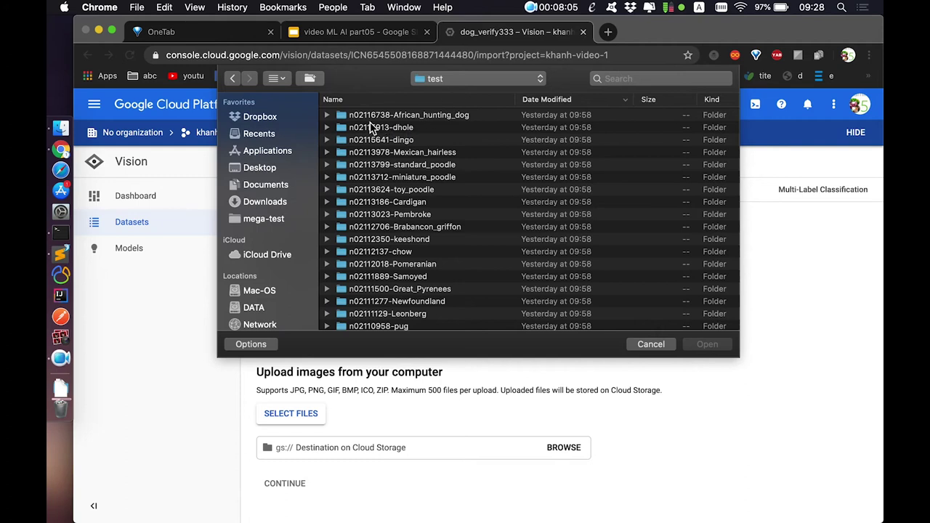
pyautogui.scroll(-5, 417, 206)
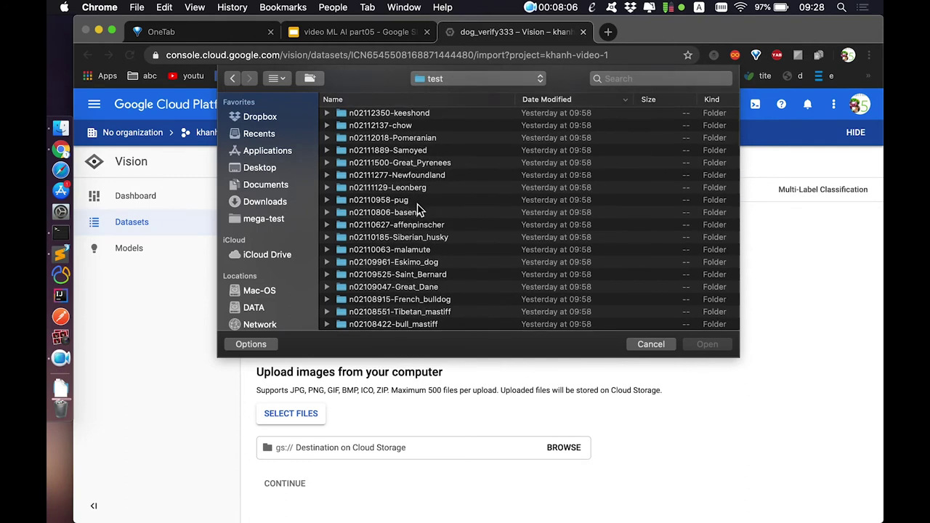
pyautogui.click(490, 75)
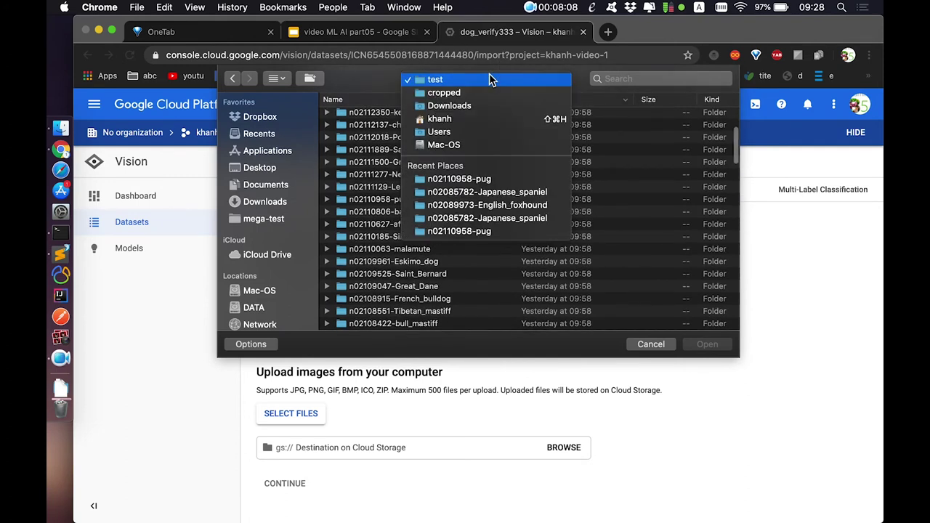
pyautogui.click(454, 94)
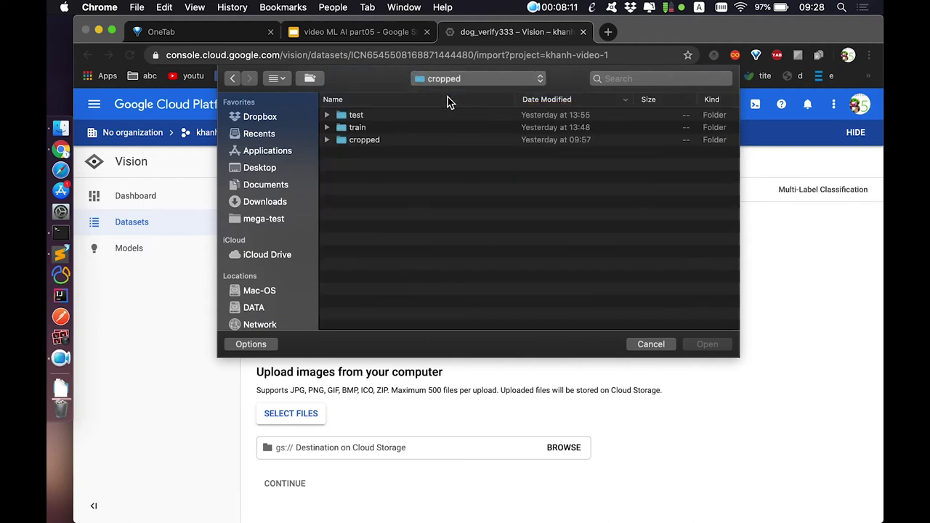
pyautogui.doubleClick(356, 130)
pyautogui.scroll(-4, 378, 196)
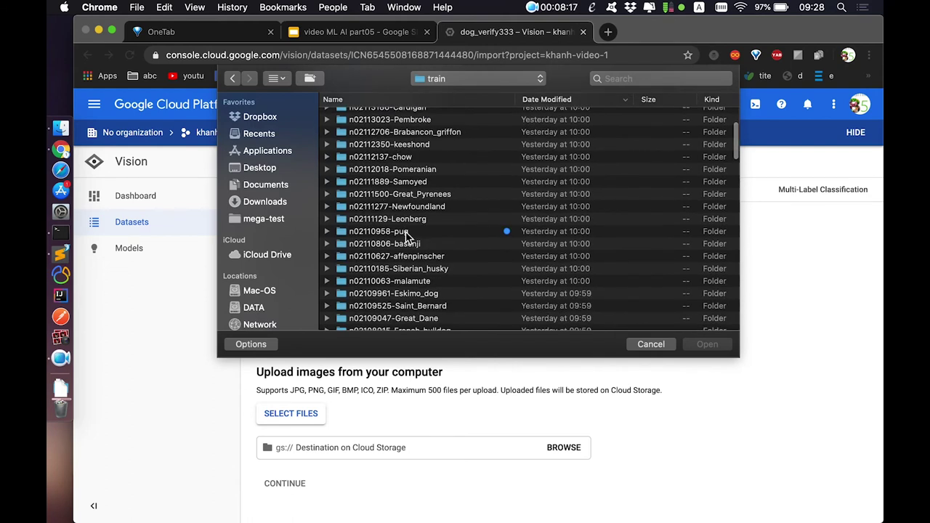
pyautogui.doubleClick(394, 233)
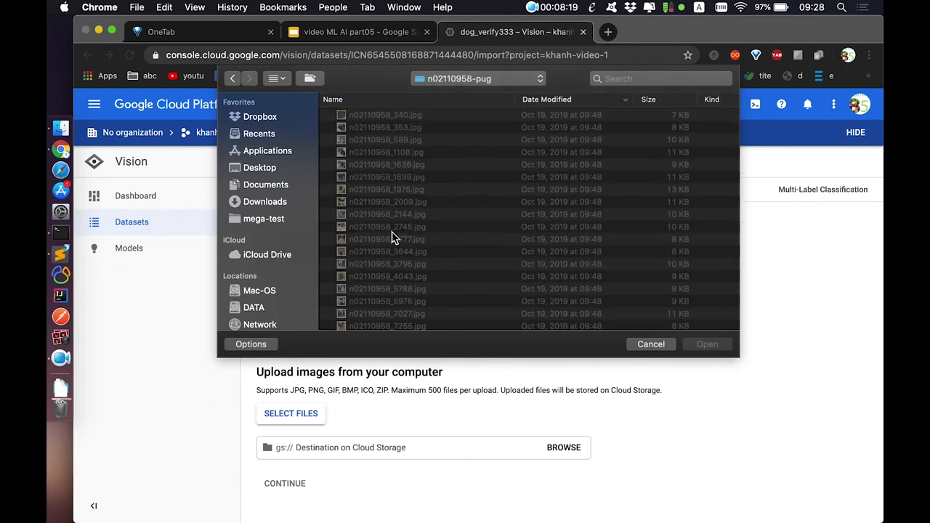
# Preview several training images in the pug folder, from n02110958_353.jpg to n02110958_1975.jpg, and close the preview
pyautogui.click(388, 130)
pyautogui.press('space')
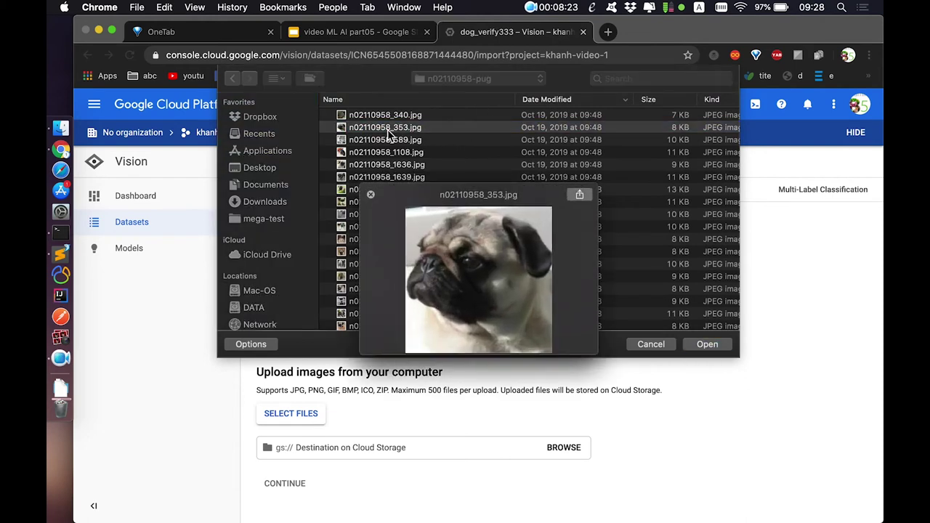
pyautogui.press('Down')
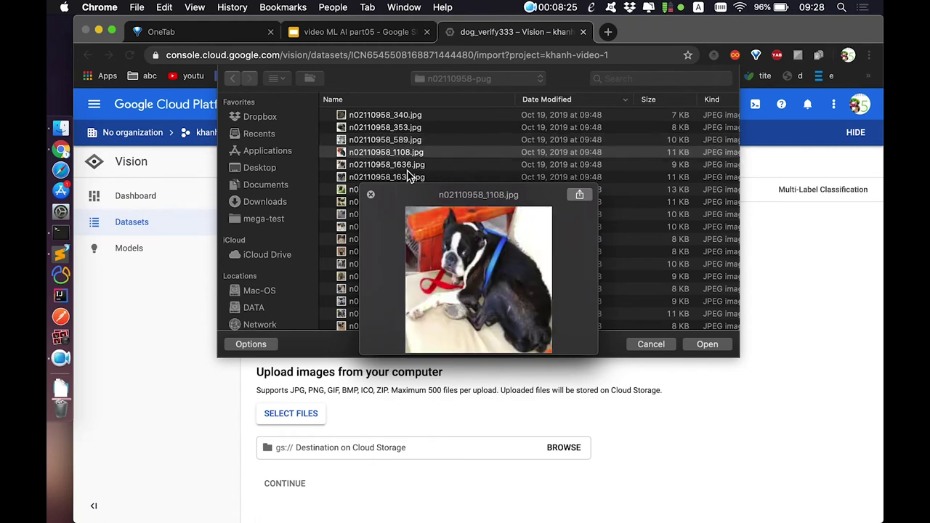
pyautogui.press('Down')
pyautogui.press('Down')
pyautogui.press('Up')
pyautogui.press('Down')
pyautogui.press('Down')
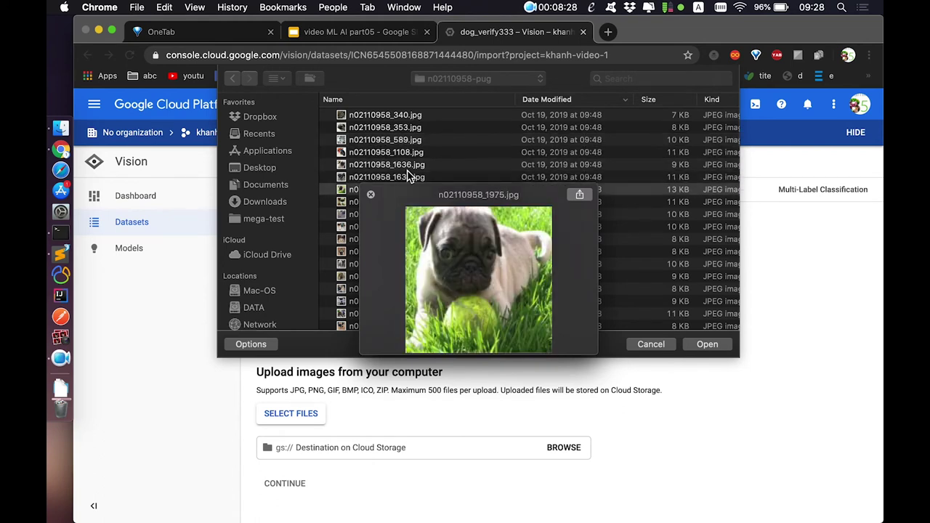
pyautogui.click(372, 195)
# Select all images in the n02110958-pug training folder and add them to the upload
pyautogui.click(384, 218)
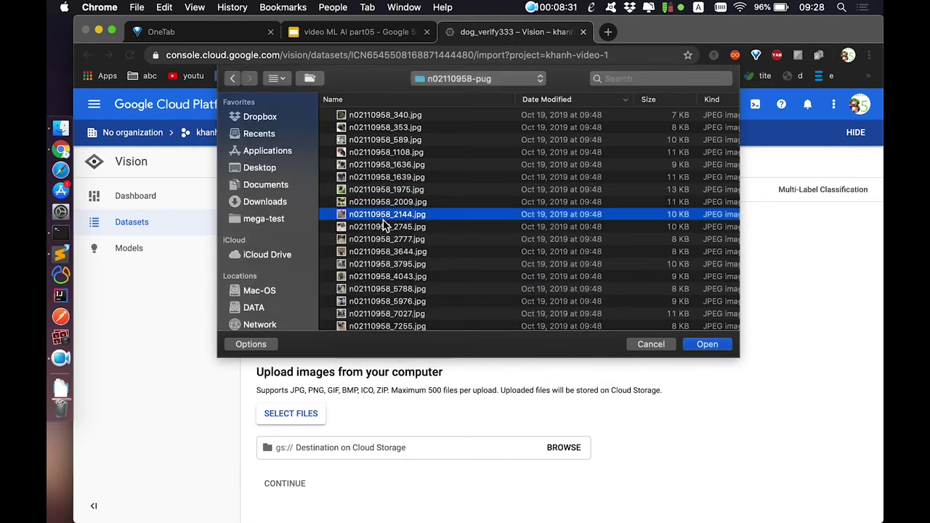
pyautogui.press('super+a')
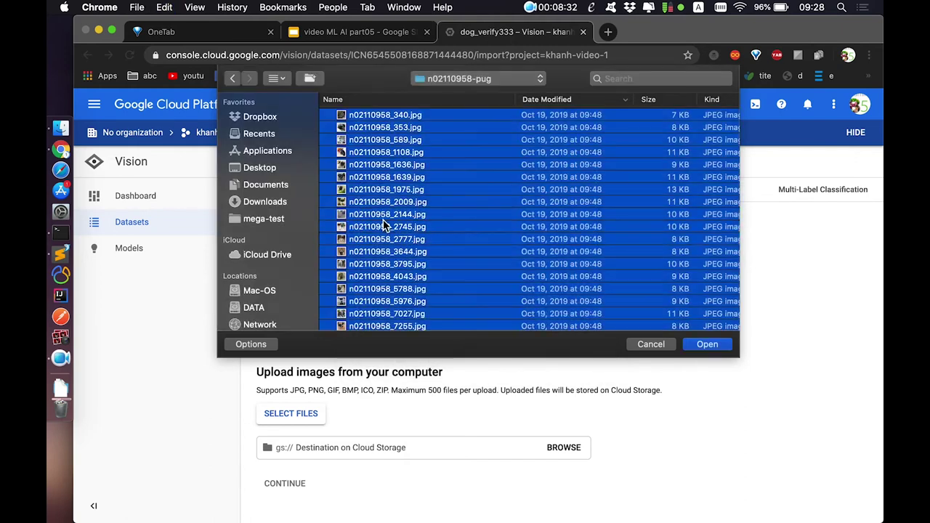
pyautogui.click(708, 344)
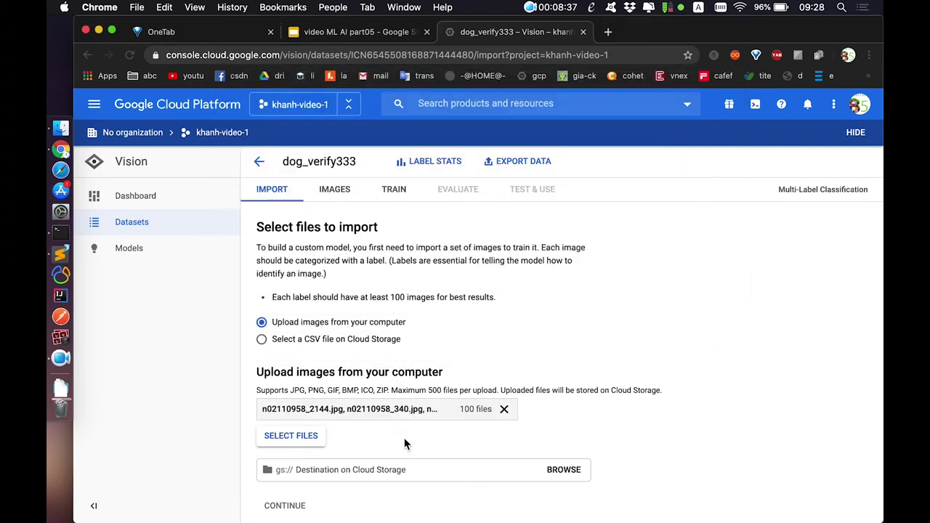
# Choose the classify-dog333 bucket as the Cloud Storage destination and append a slash to its path
pyautogui.scroll(-1, 405, 442)
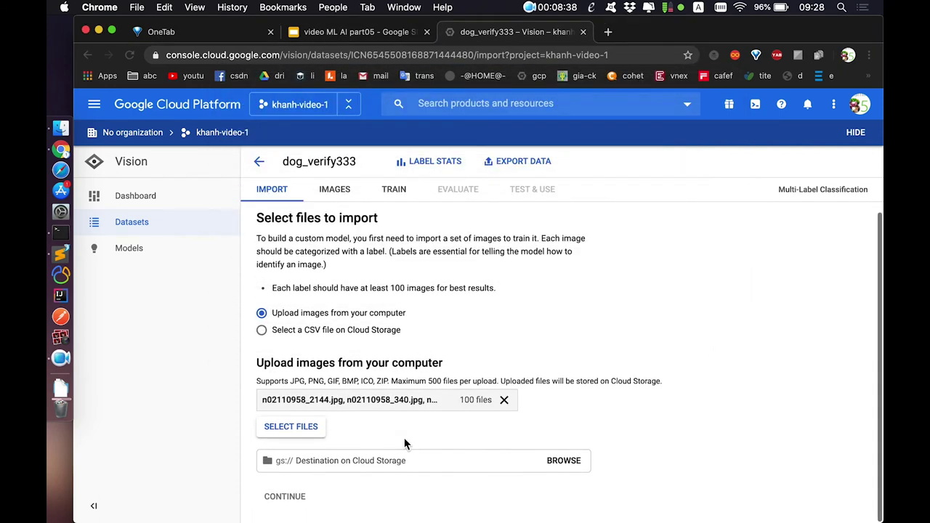
pyautogui.click(563, 462)
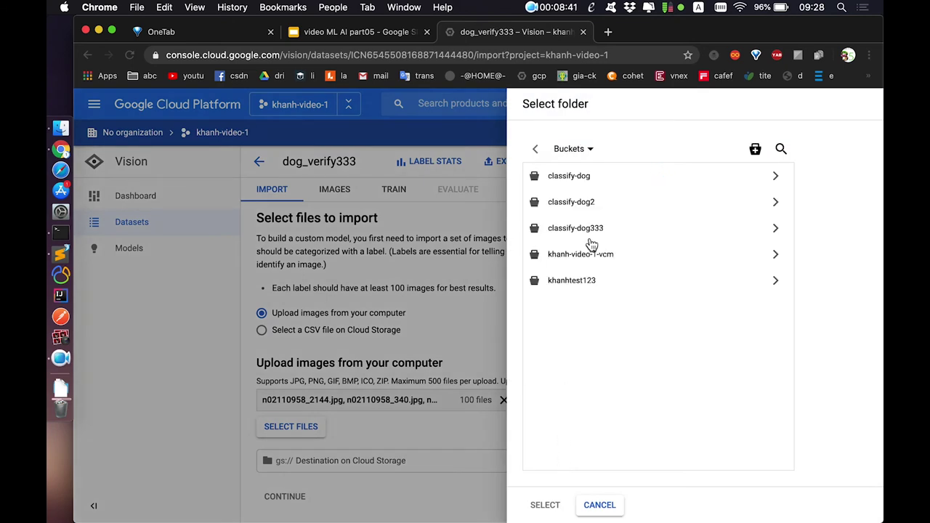
pyautogui.click(589, 237)
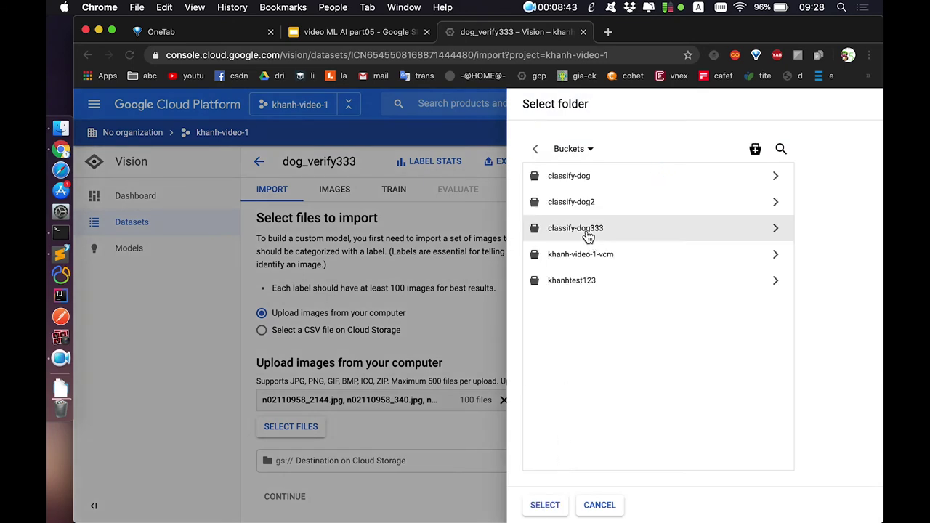
pyautogui.doubleClick(589, 236)
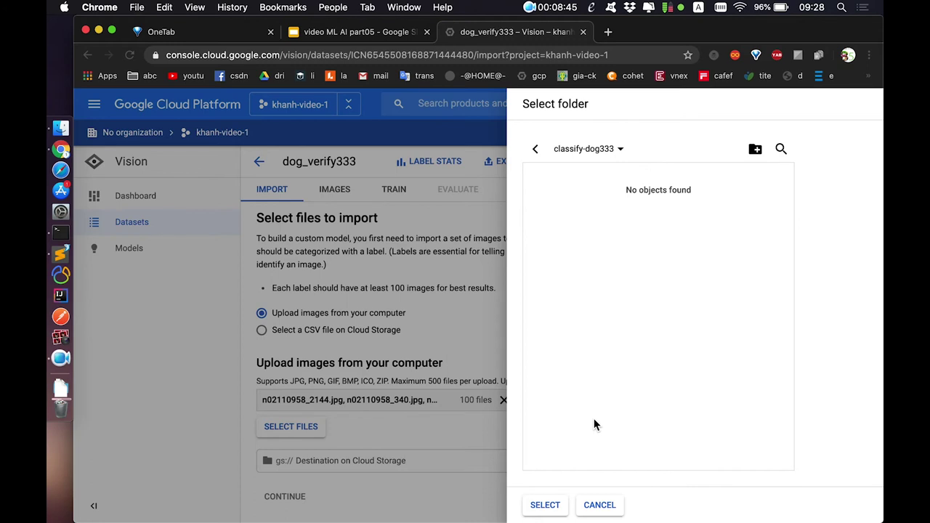
pyautogui.click(545, 507)
pyautogui.click(429, 461)
pyautogui.write('/')
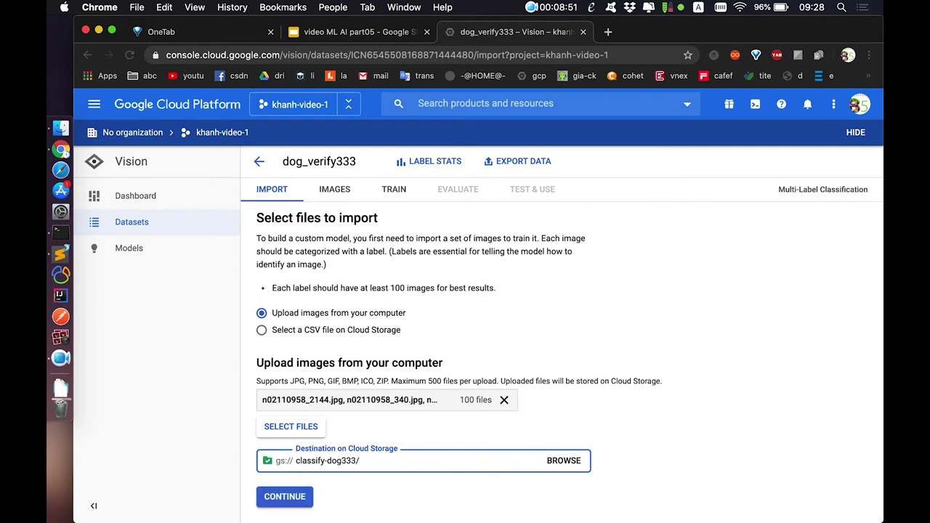
pyautogui.write('pu')
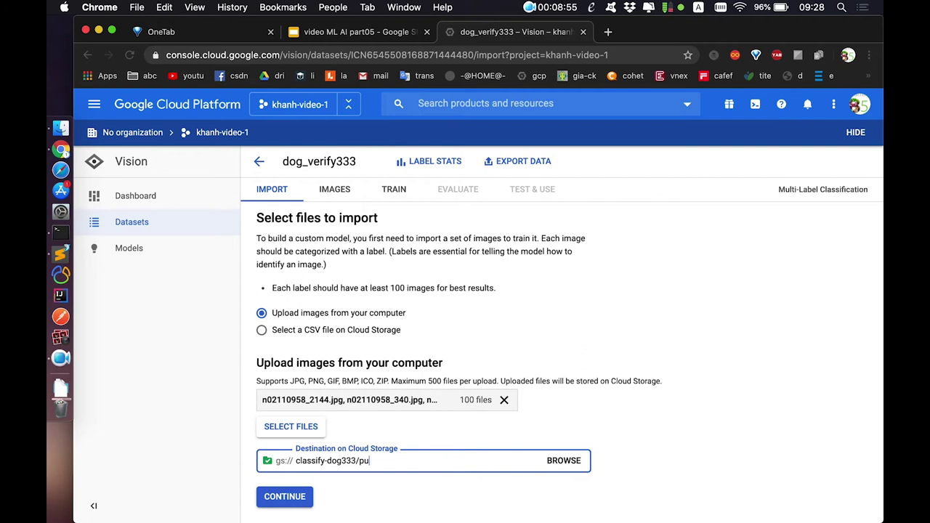
pyautogui.write('g')
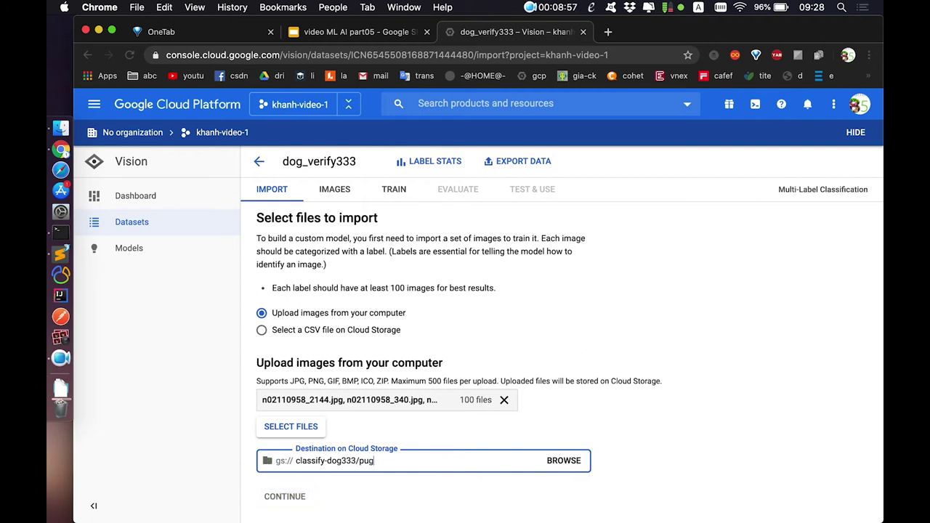
pyautogui.press('BackSpace')
pyautogui.press('BackSpace')
pyautogui.press('BackSpace')
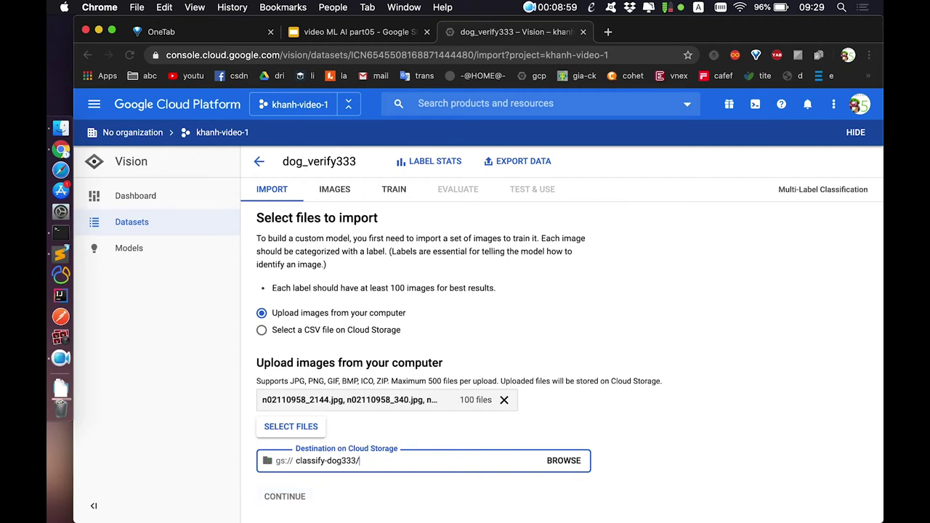
# Complete the destination path as classify-dog333/matnhan and start importing the images
pyautogui.write('m')
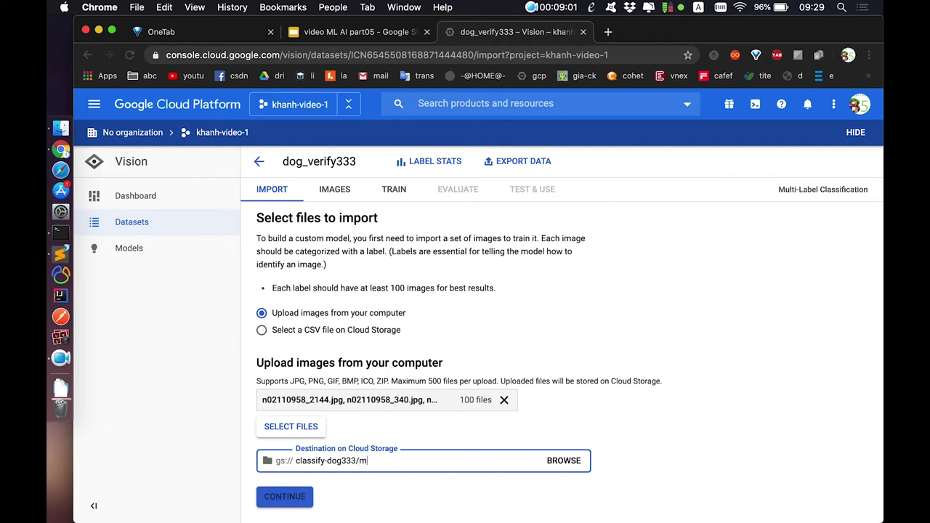
pyautogui.write('atnhan')
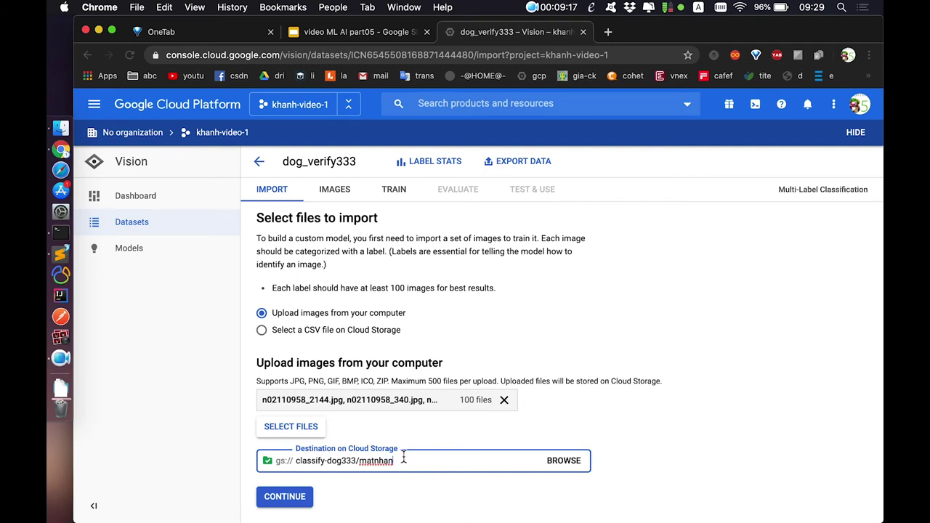
pyautogui.click(289, 498)
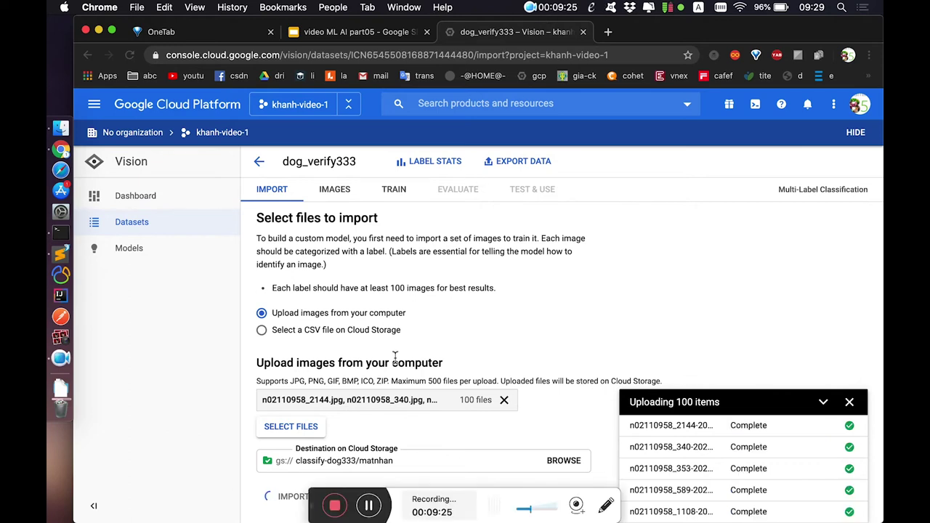
pyautogui.click(369, 506)
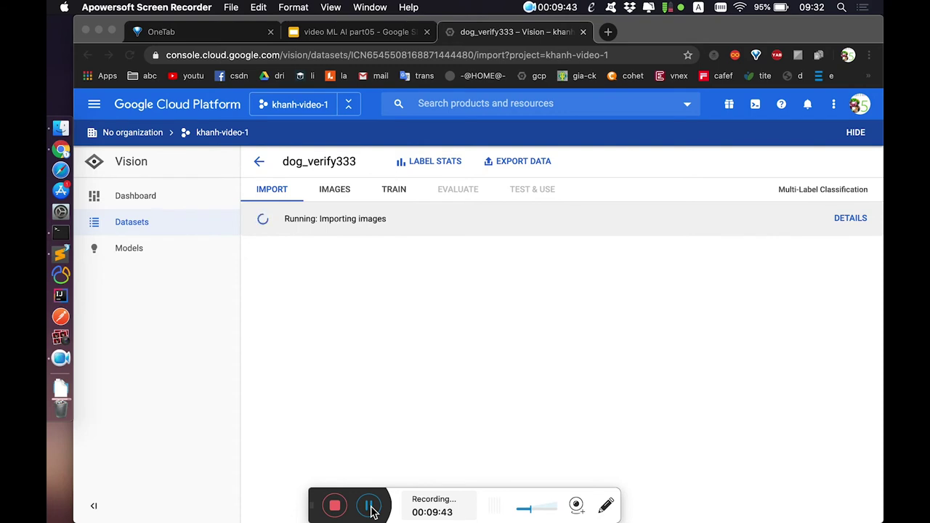
pyautogui.click(371, 509)
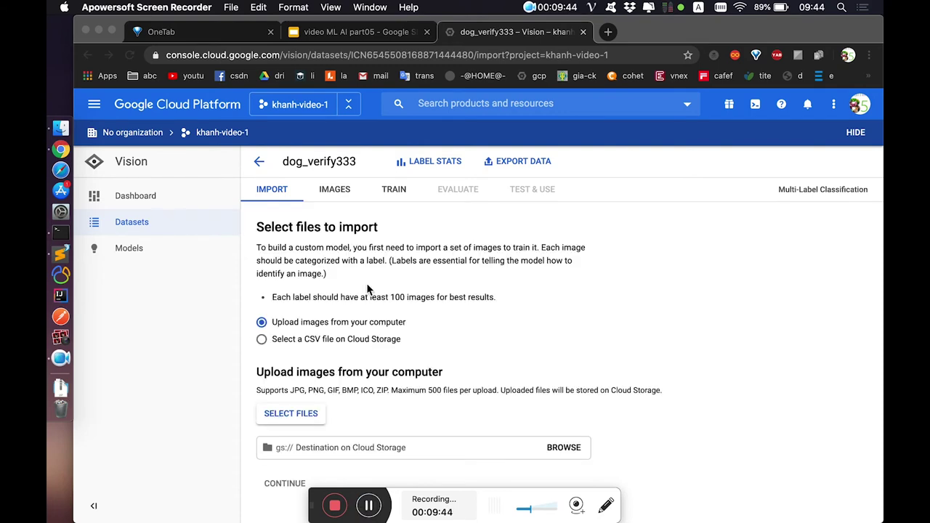
# Open the imported images of the dog_verify333 dataset and show 200 images per page
pyautogui.click(345, 193)
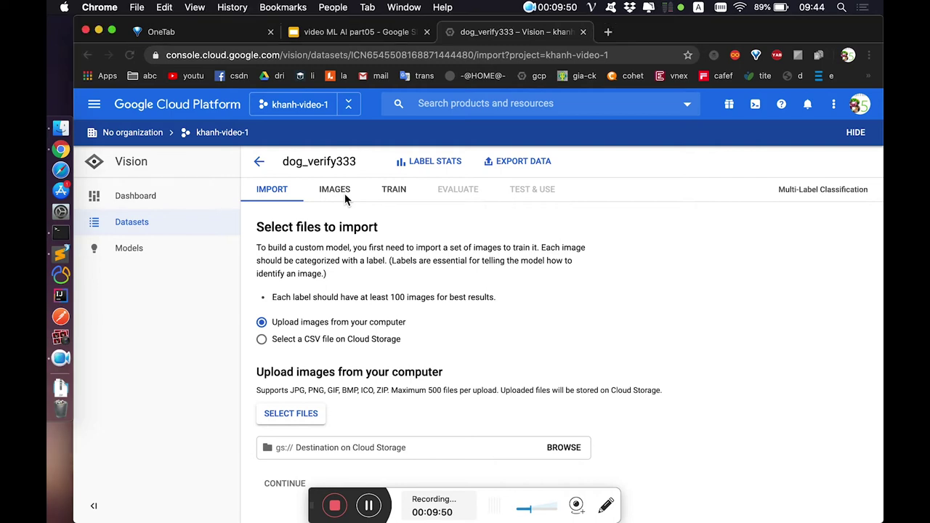
pyautogui.click(341, 195)
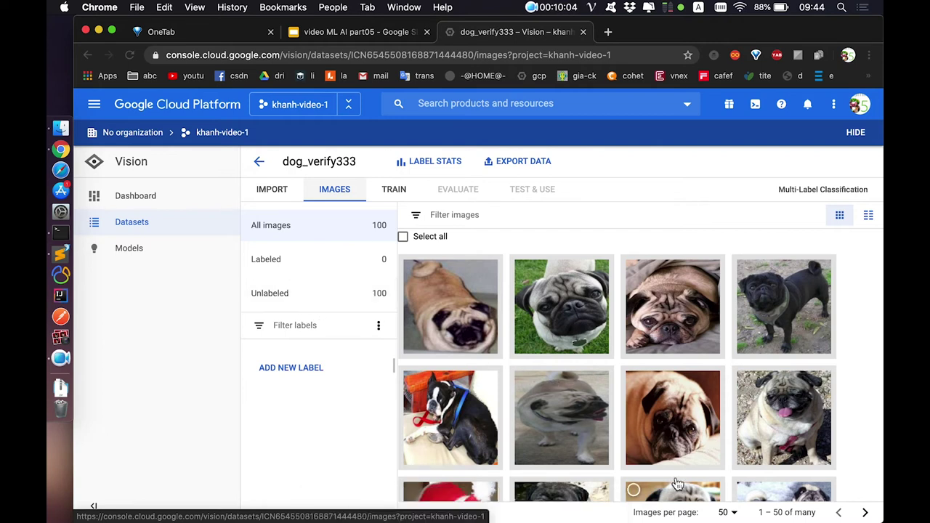
pyautogui.click(735, 514)
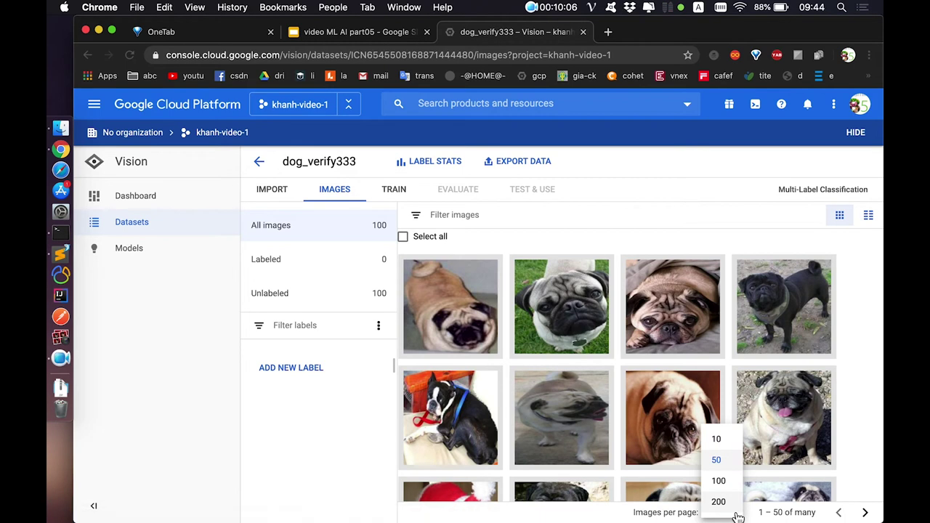
pyautogui.click(727, 503)
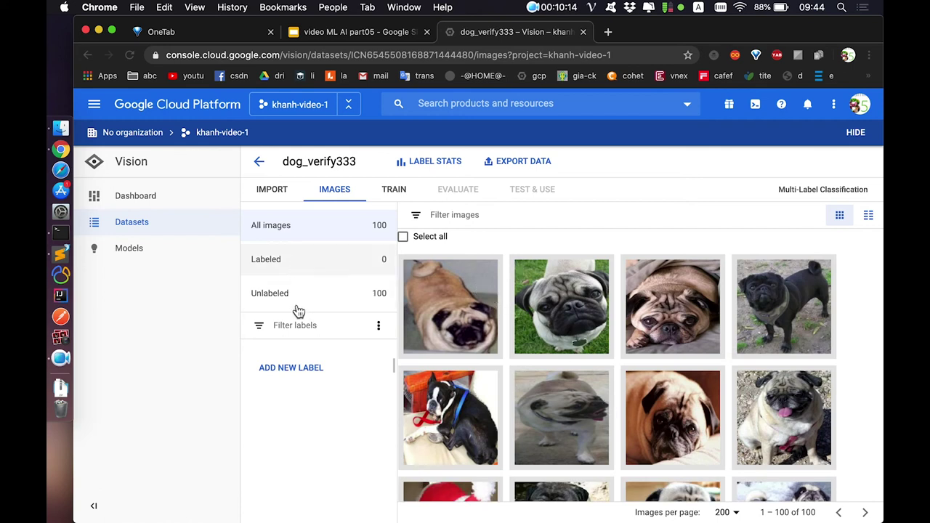
# Add a new label named MatNhan to the dataset
pyautogui.click(311, 377)
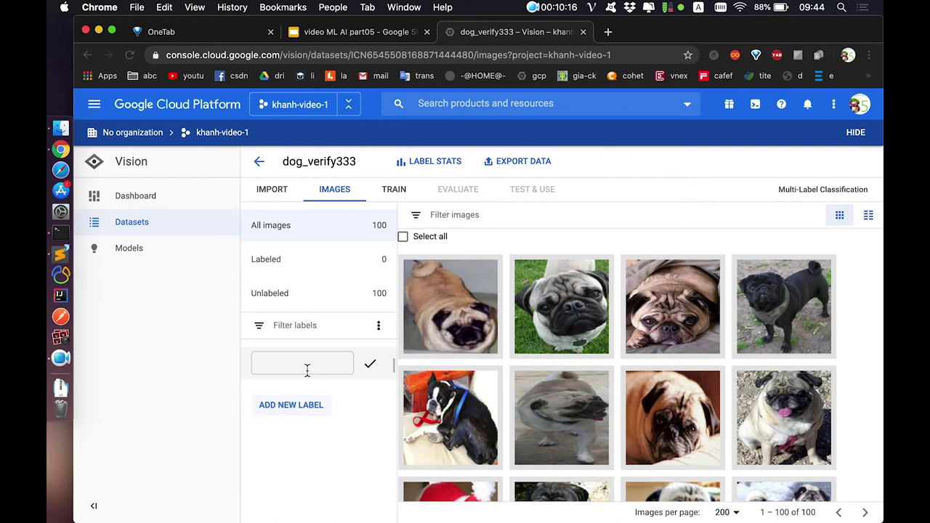
pyautogui.click(307, 371)
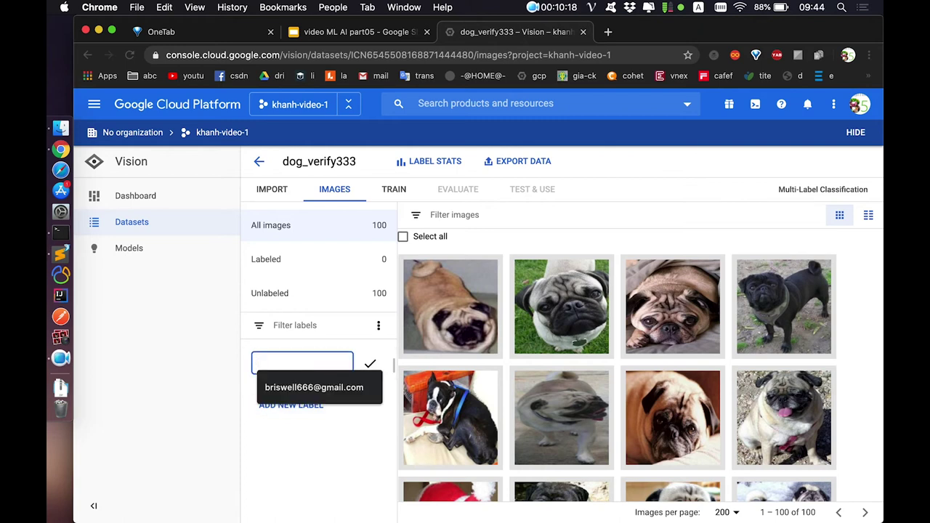
pyautogui.write('MatNhat')
pyautogui.press('BackSpace')
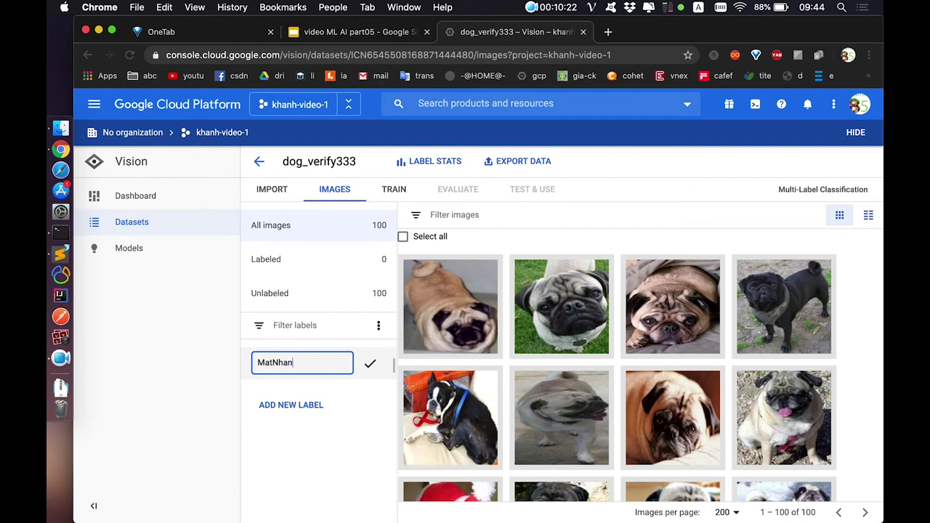
pyautogui.click(370, 370)
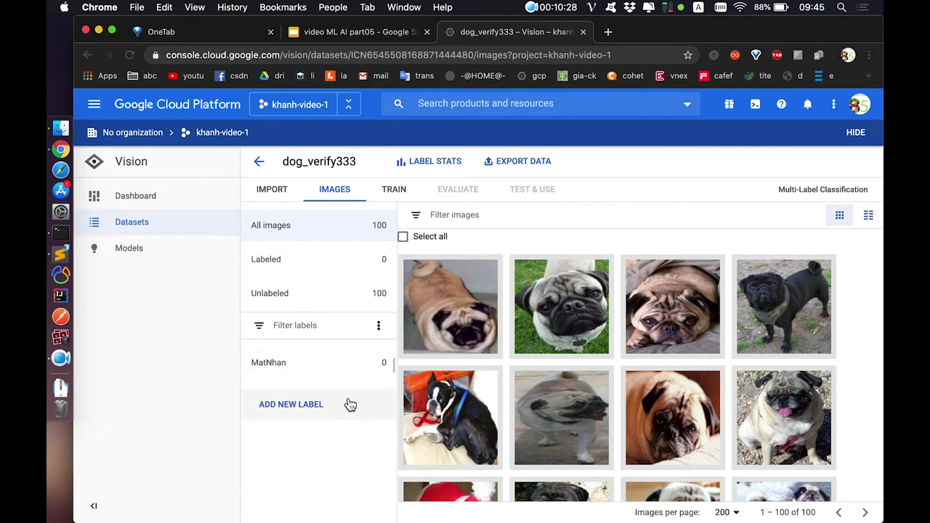
# Assign the MatNhan label to all images in the dataset and save the assignment
pyautogui.click(405, 238)
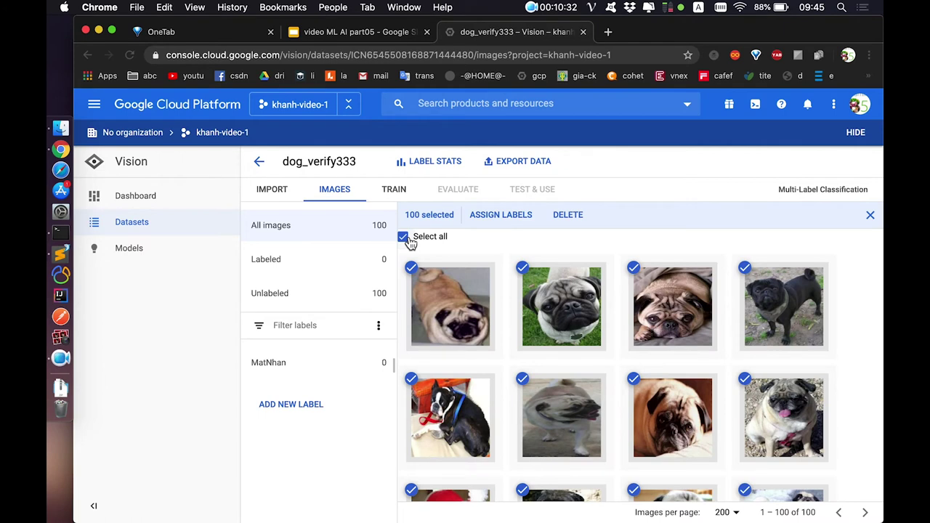
pyautogui.click(501, 217)
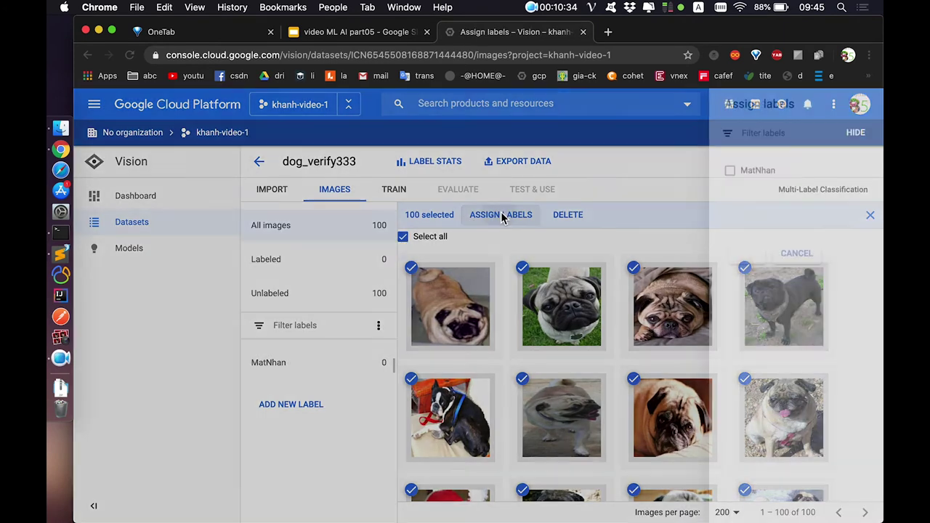
pyautogui.click(644, 173)
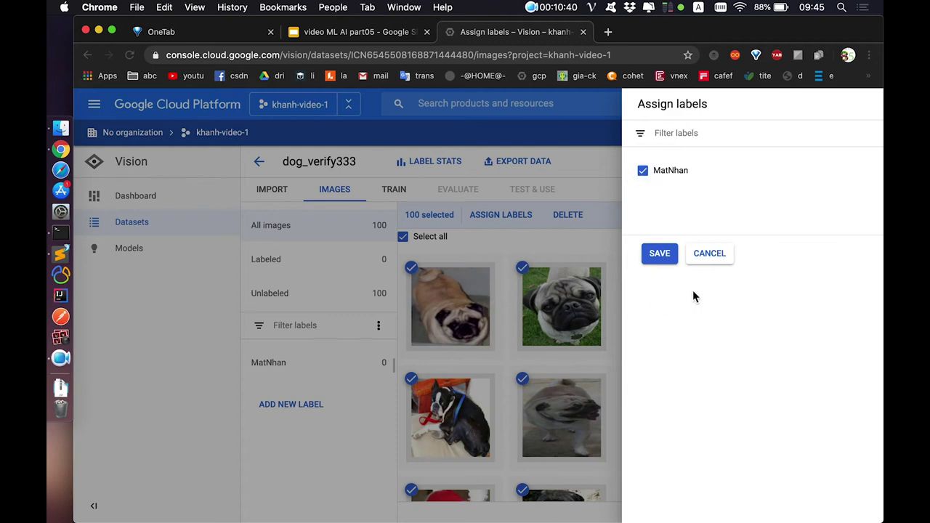
pyautogui.click(661, 258)
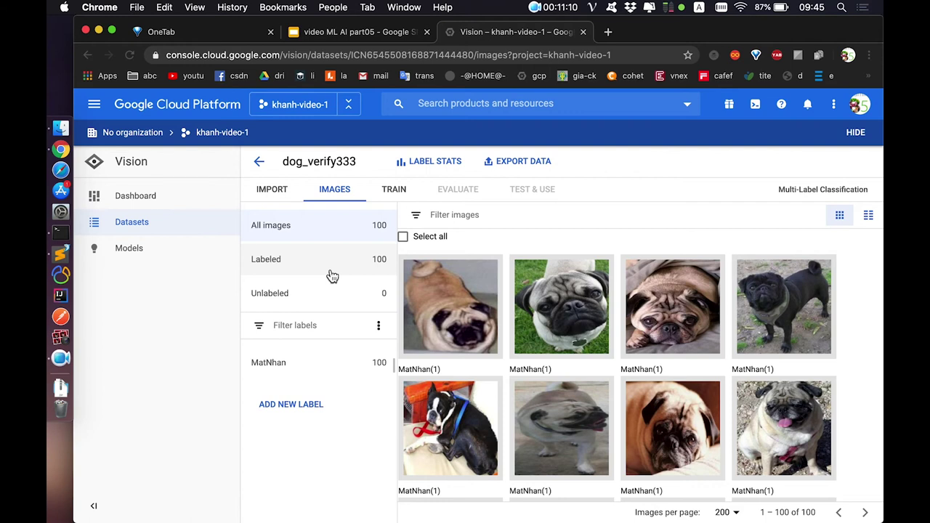
# Go to the dataset's import page and preview n02089973_140.jpg from the n02089973-English_foxhound folder, then dismiss the file chooser
pyautogui.click(274, 192)
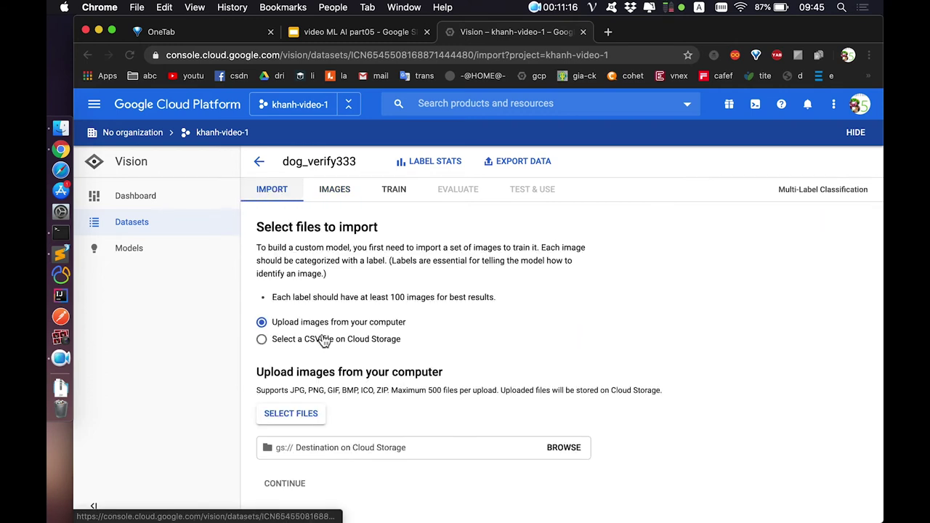
pyautogui.click(295, 416)
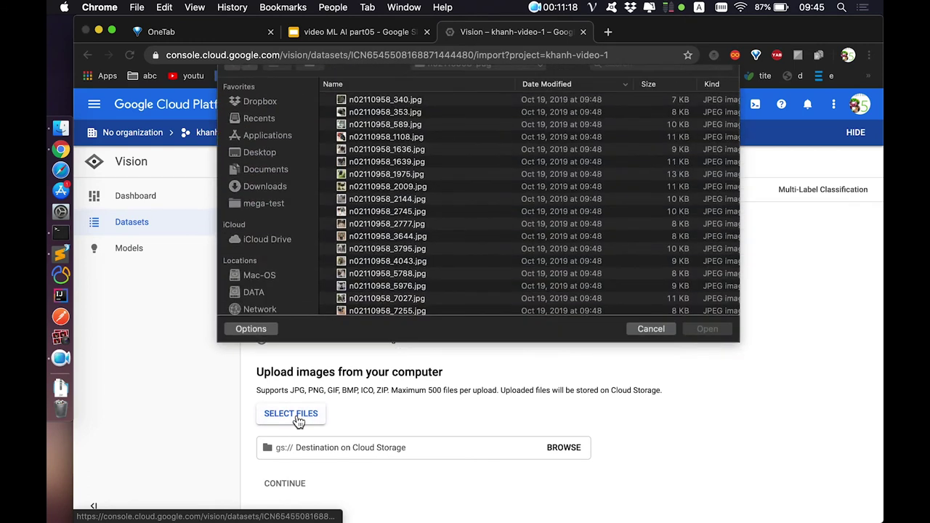
pyautogui.click(453, 80)
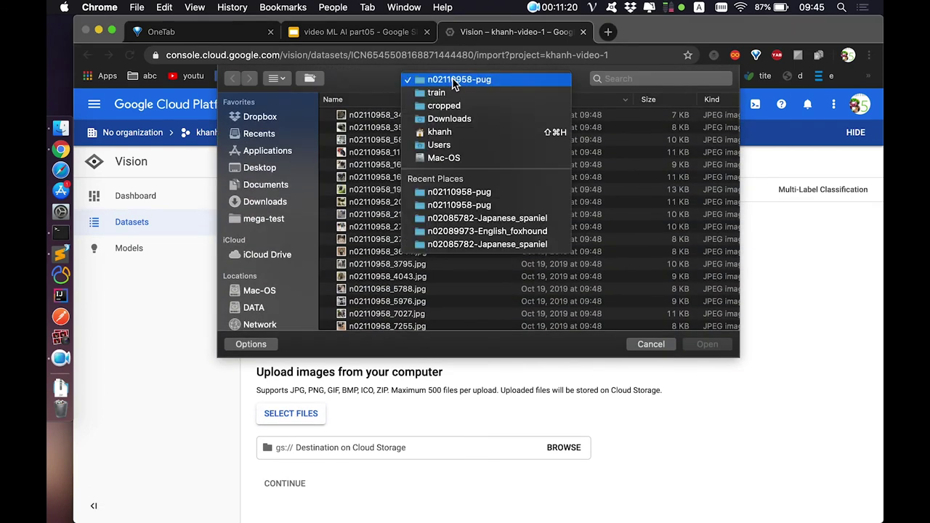
pyautogui.click(435, 92)
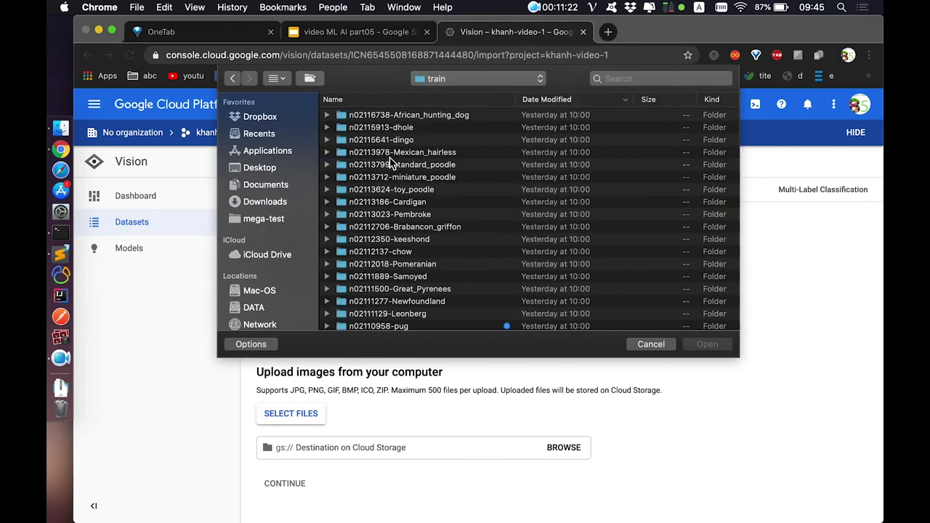
pyautogui.scroll(-10, 425, 244)
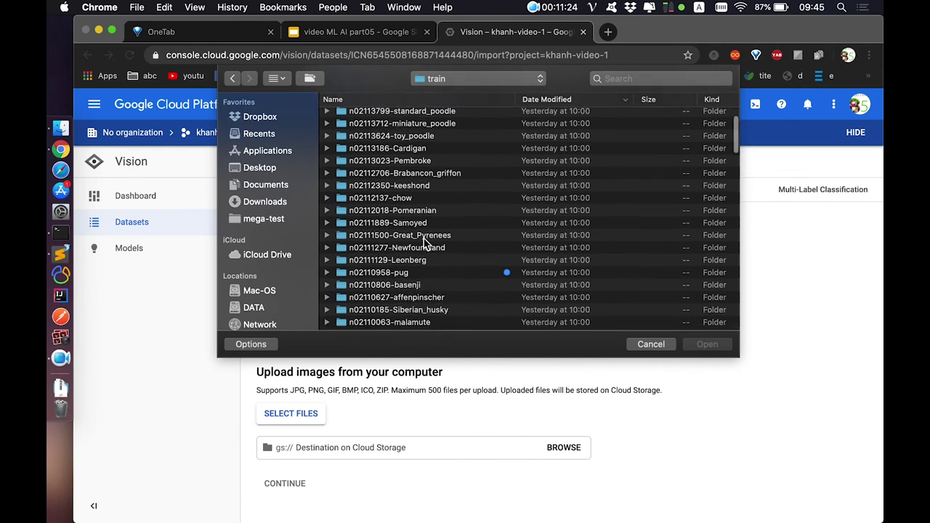
pyautogui.scroll(-15, 425, 244)
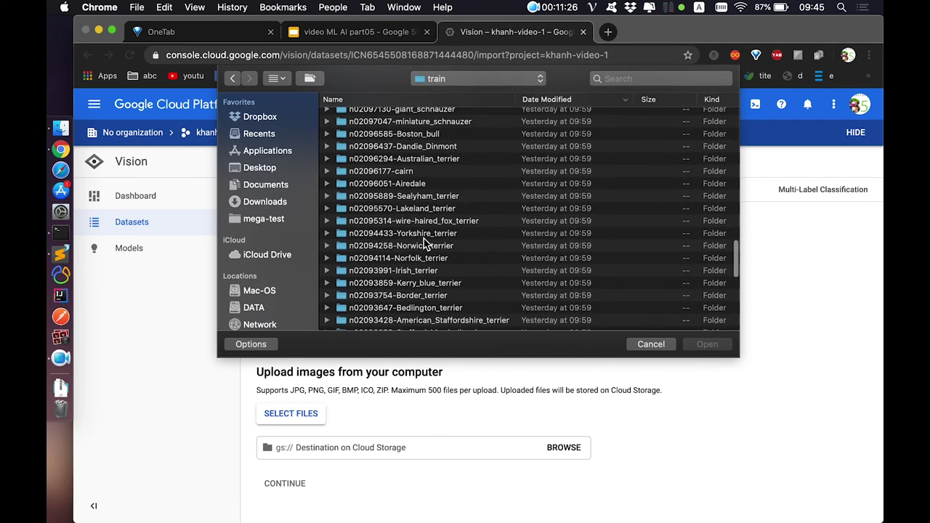
pyautogui.doubleClick(419, 218)
pyautogui.click(405, 153)
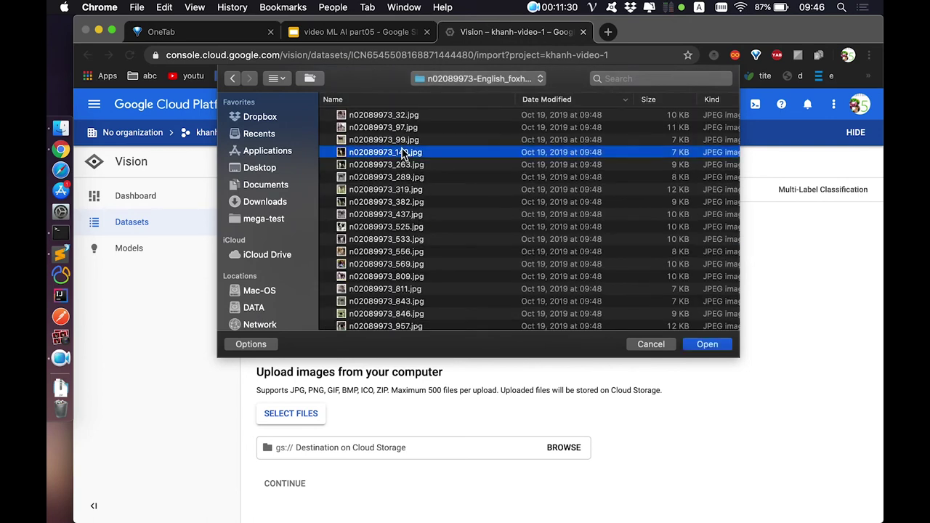
pyautogui.press('space')
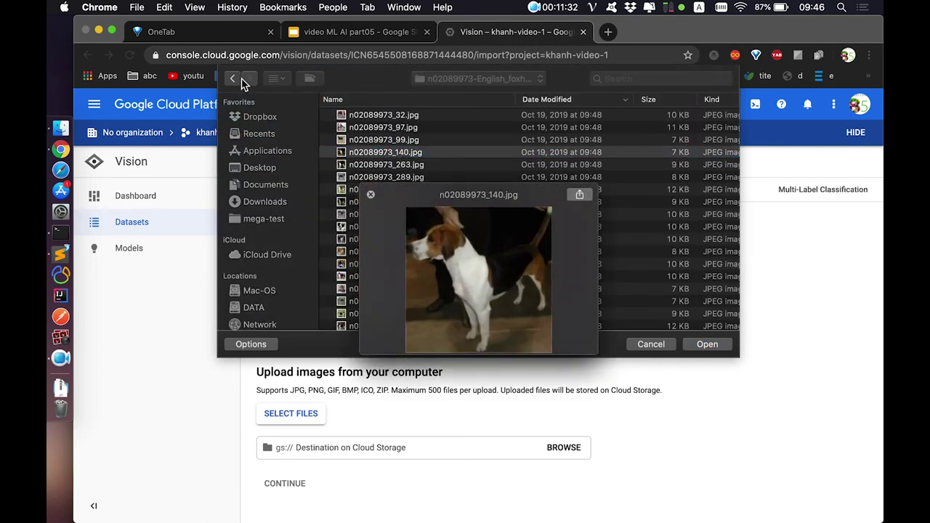
pyautogui.click(652, 347)
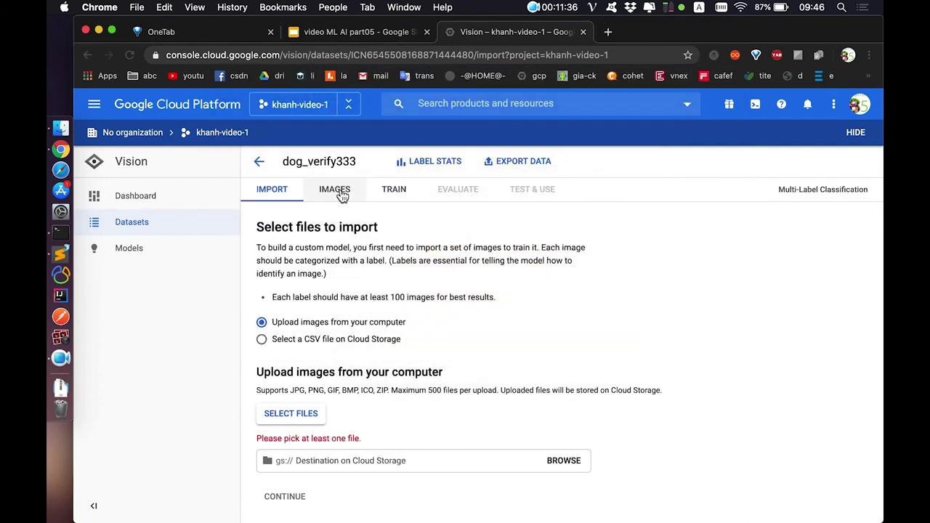
# Start choosing files to upload and locate the English_foxhound and Japanese_spaniel folders inside the train folder
pyautogui.click(307, 414)
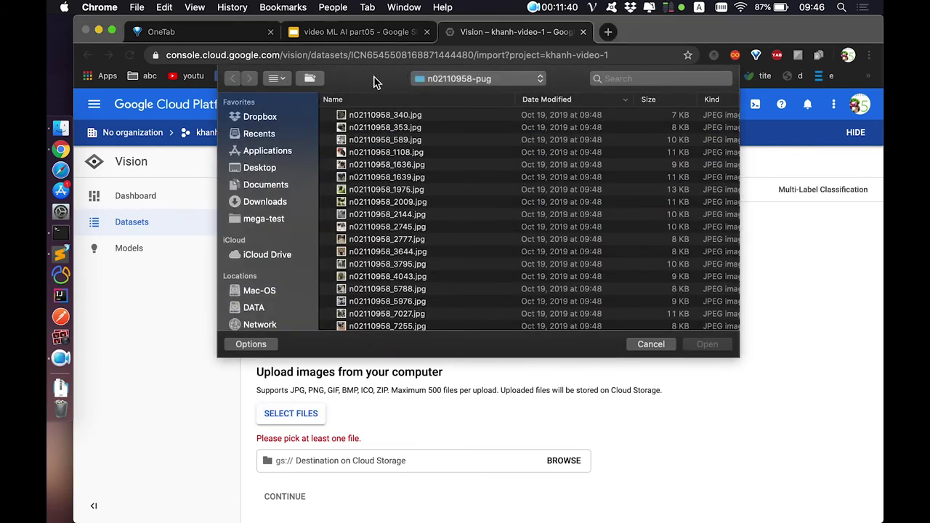
pyautogui.click(442, 85)
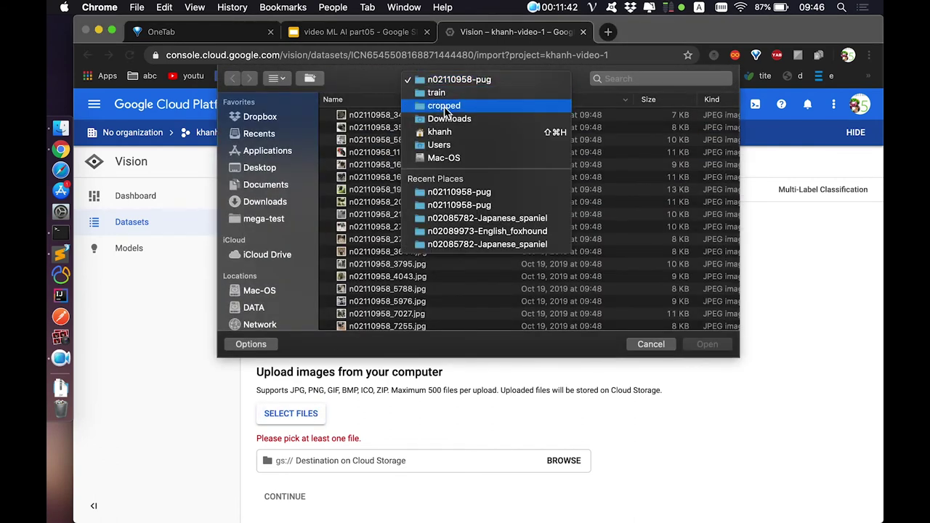
pyautogui.click(446, 94)
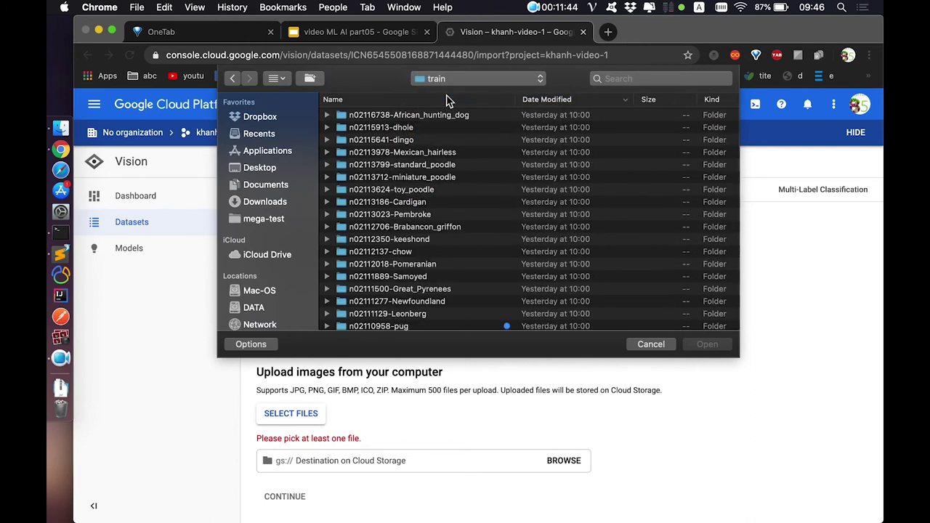
pyautogui.scroll(-20, 466, 255)
pyautogui.scroll(-3, 466, 255)
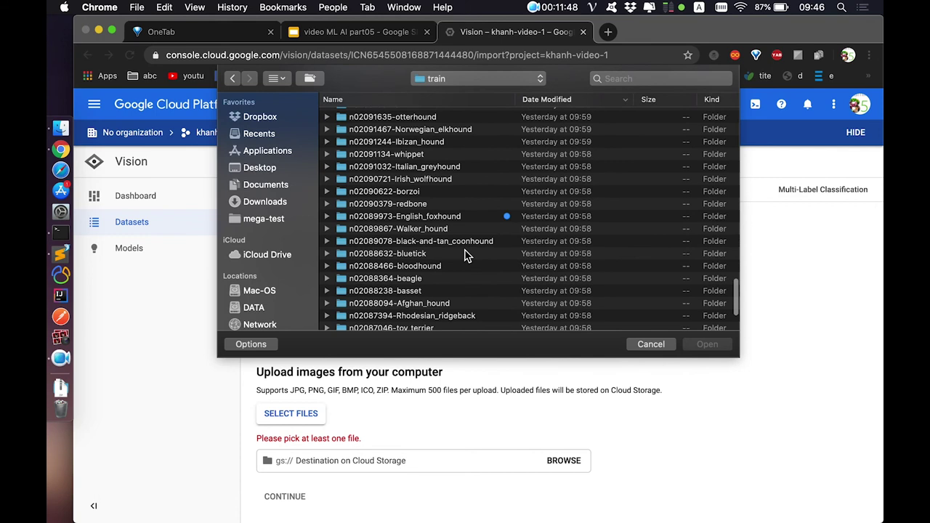
pyautogui.click(433, 217)
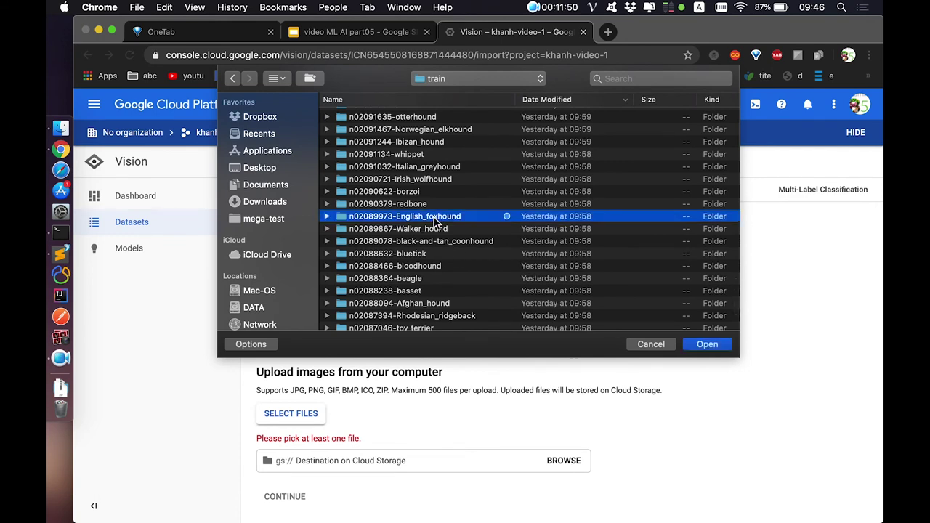
pyautogui.scroll(-3, 432, 247)
pyautogui.scroll(-2, 434, 252)
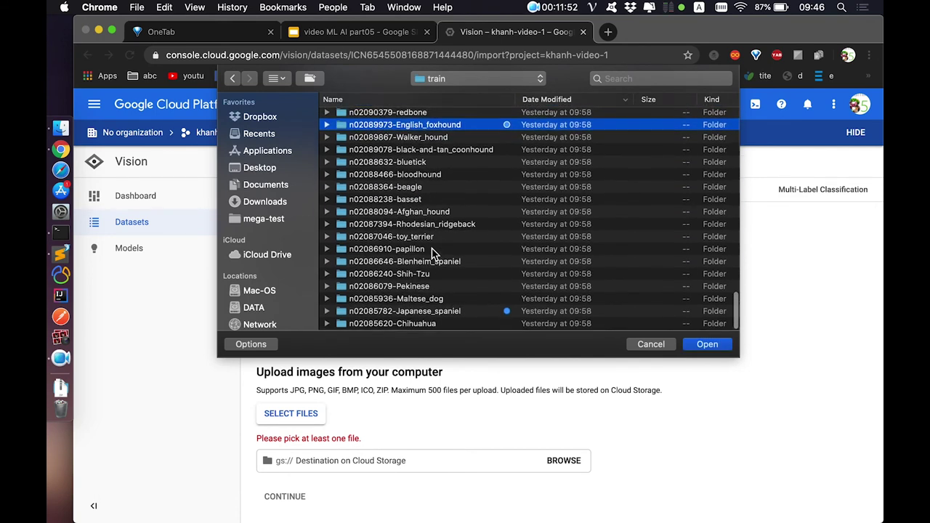
pyautogui.click(430, 316)
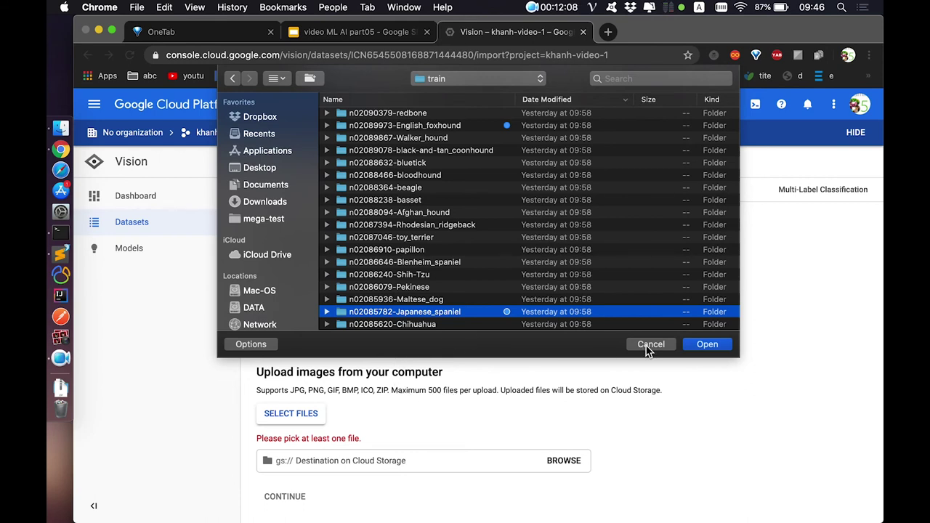
# Choose all the images in the n02089973-English_foxhound folder for upload
pyautogui.click(427, 127)
pyautogui.doubleClick(427, 127)
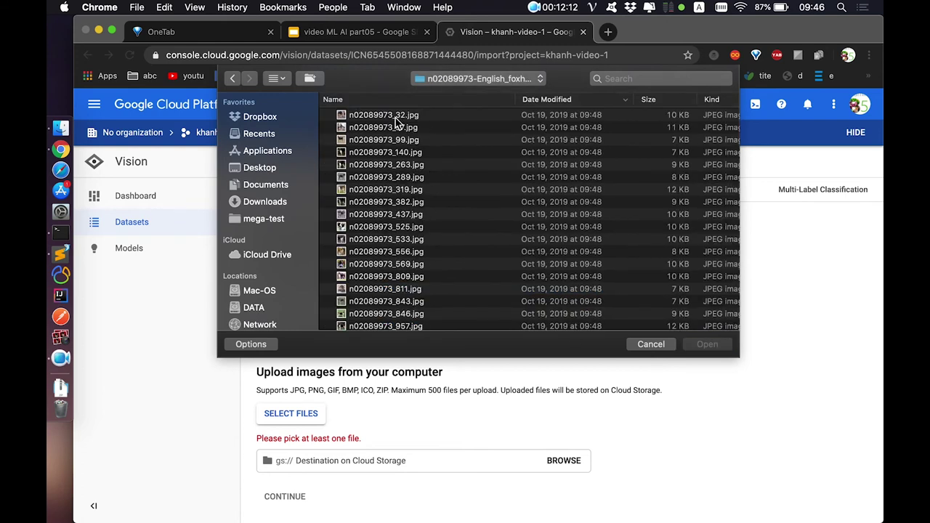
pyautogui.click(396, 119)
pyautogui.press('super+a')
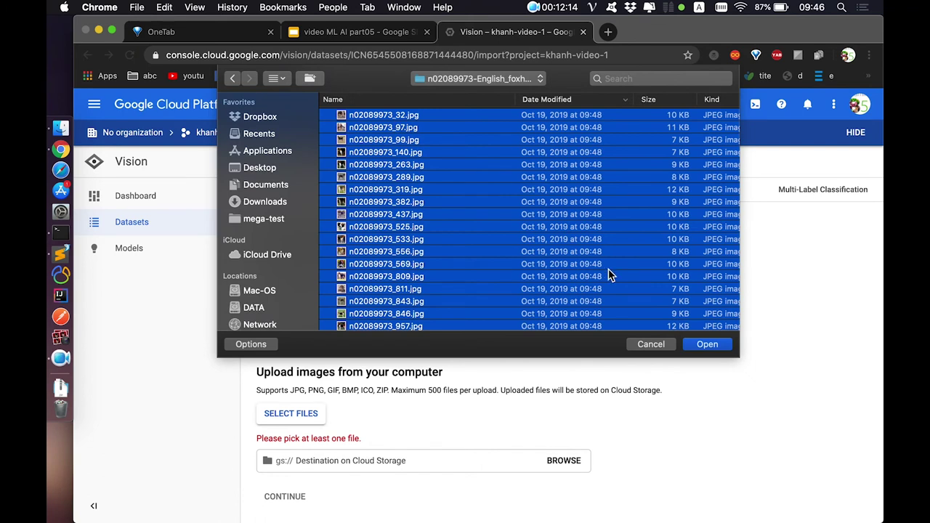
pyautogui.click(722, 347)
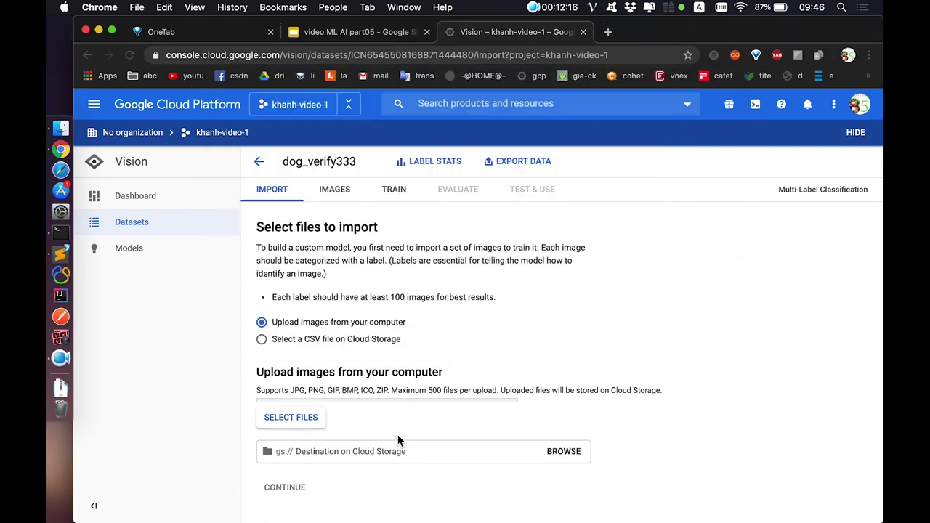
# Choose the classify-dog333 bucket as the Cloud Storage destination for the foxhound images
pyautogui.click(331, 474)
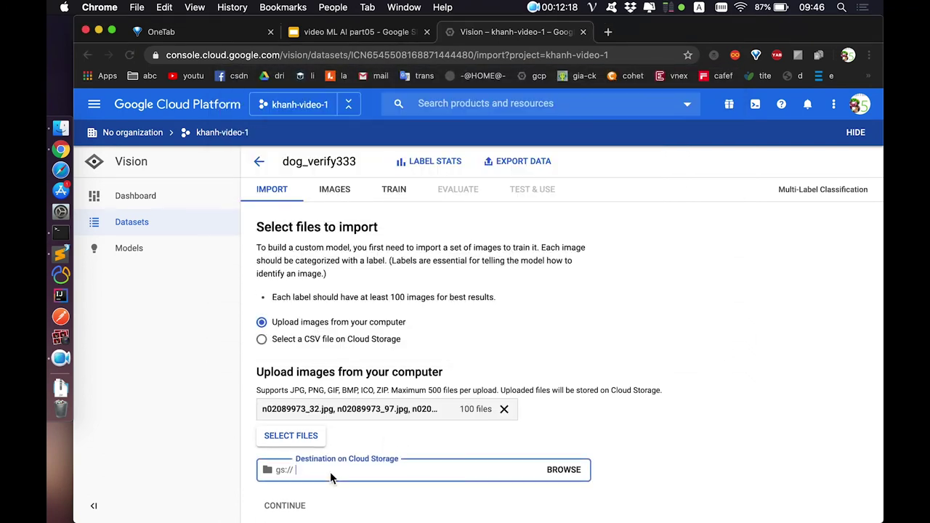
pyautogui.click(565, 471)
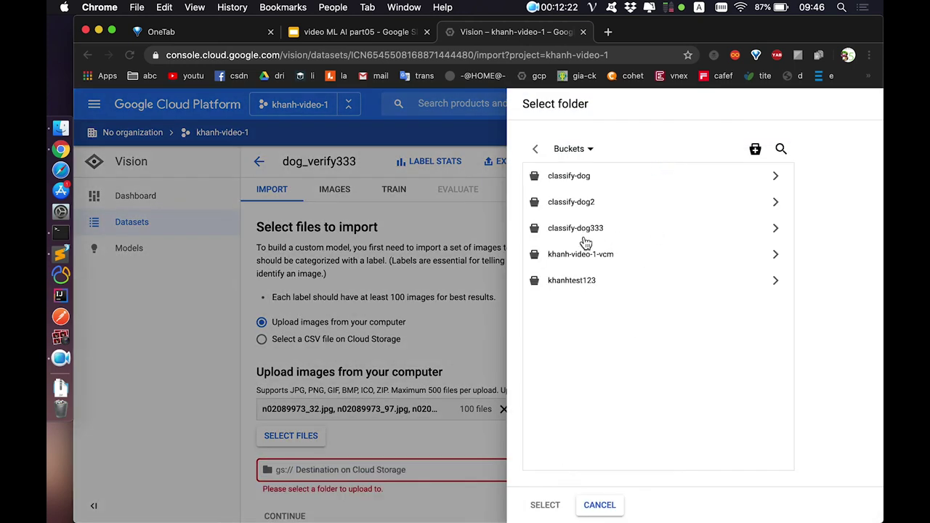
pyautogui.click(581, 233)
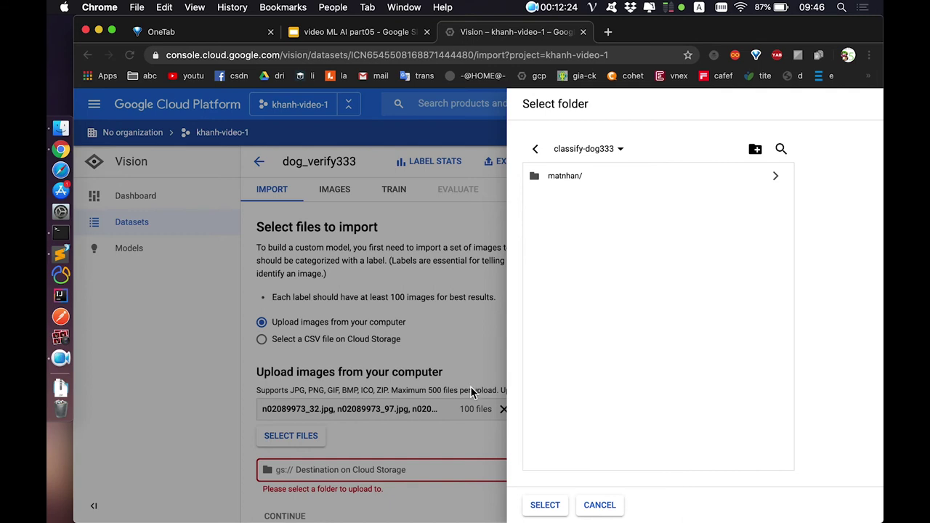
pyautogui.click(546, 506)
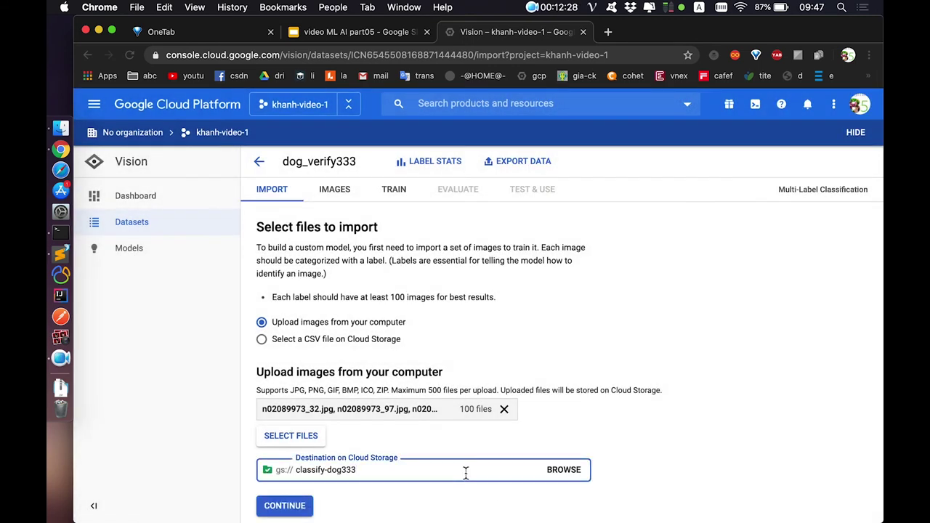
# Complete the destination path as classify-dog333/disan and start uploading the foxhound images
pyautogui.write('/dia')
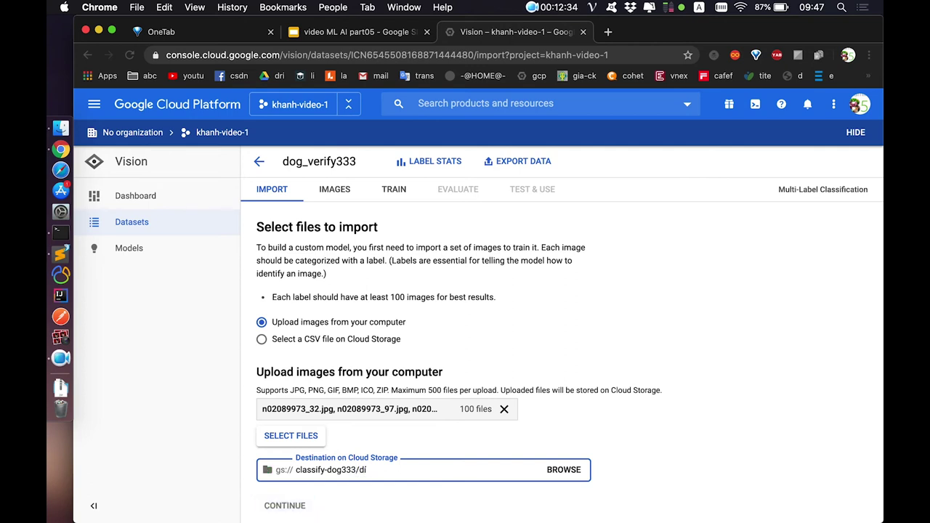
pyautogui.press('BackSpace')
pyautogui.write('san')
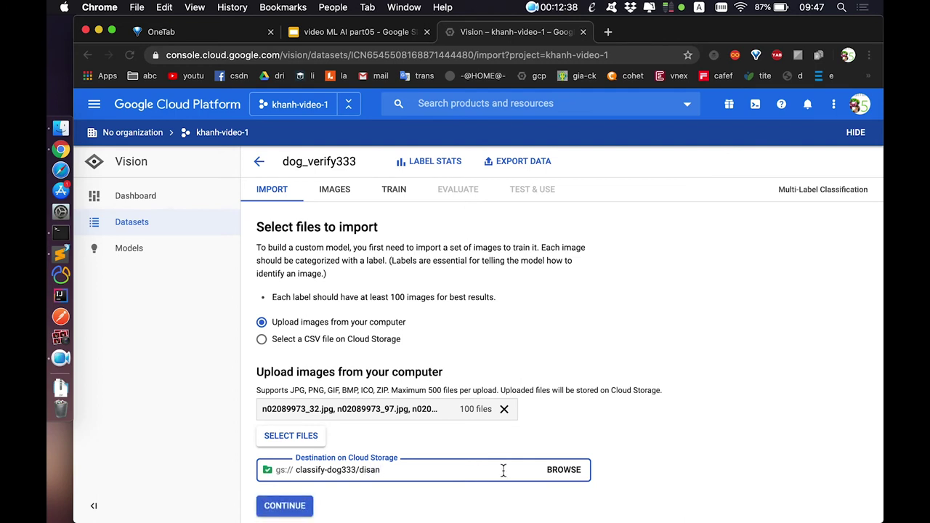
pyautogui.scroll(-1, 460, 468)
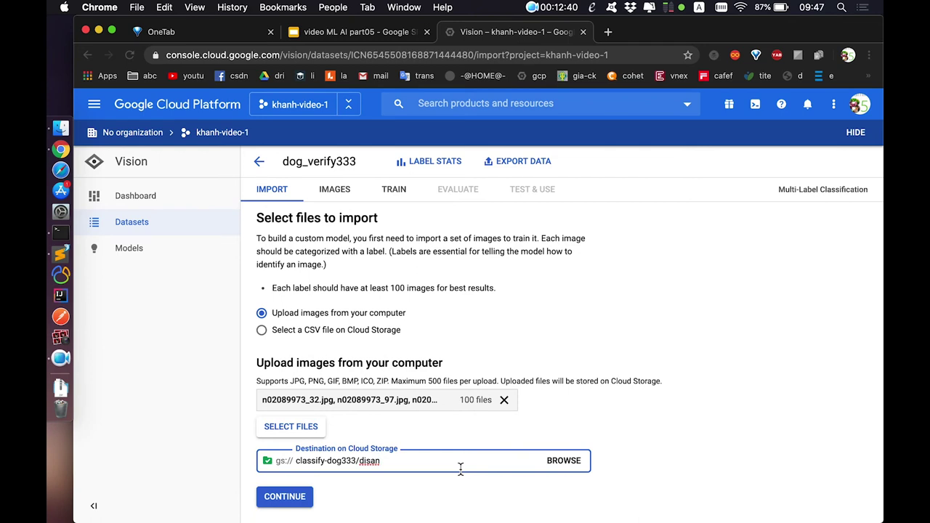
pyautogui.click(299, 498)
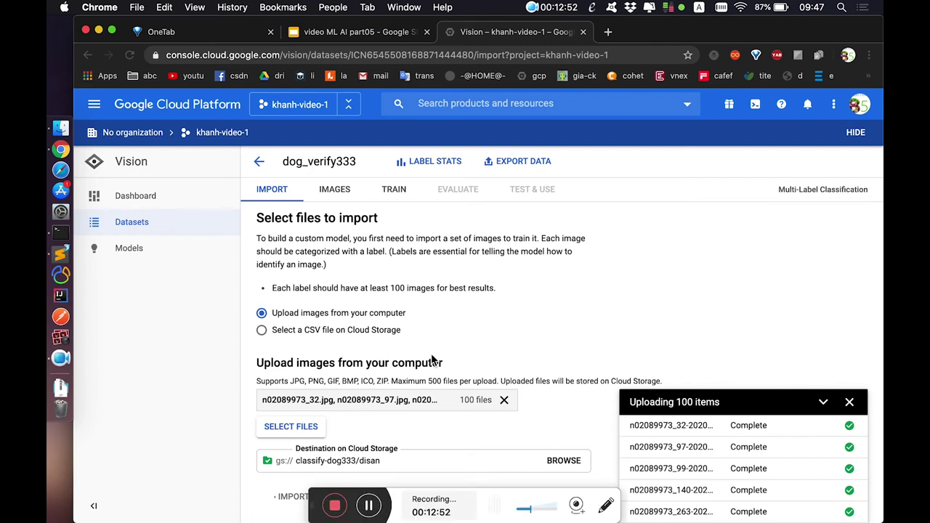
pyautogui.click(370, 506)
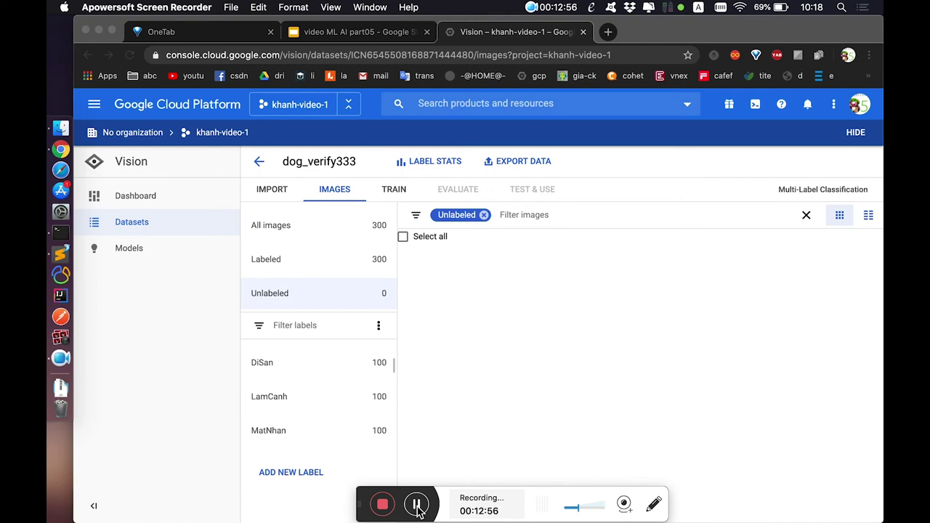
# Review the dataset's images filtered by each label in turn: DiSan, LamCanh and MatNhan
pyautogui.click(332, 362)
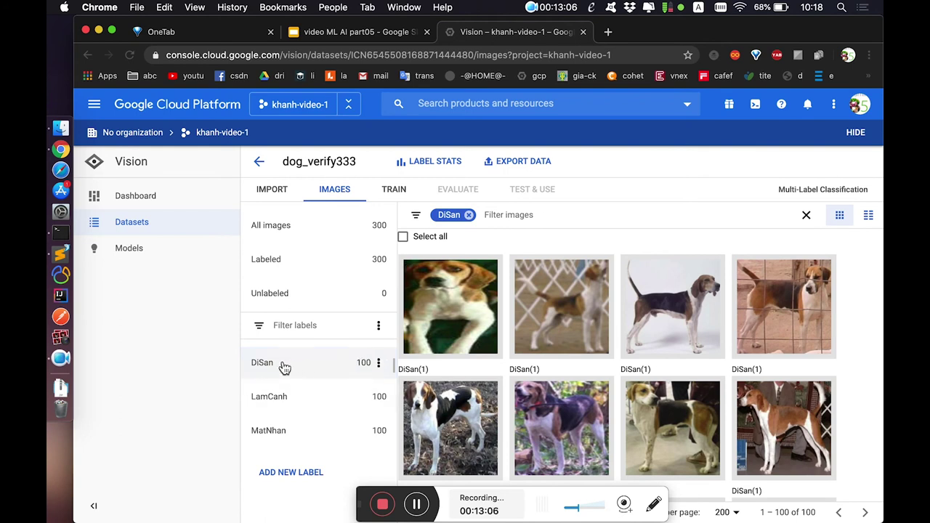
pyautogui.doubleClick(277, 402)
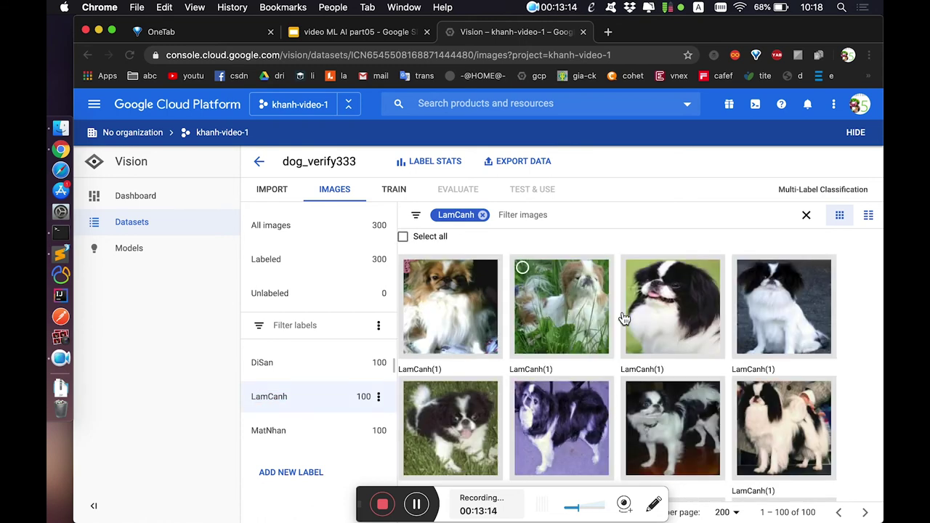
pyautogui.click(302, 430)
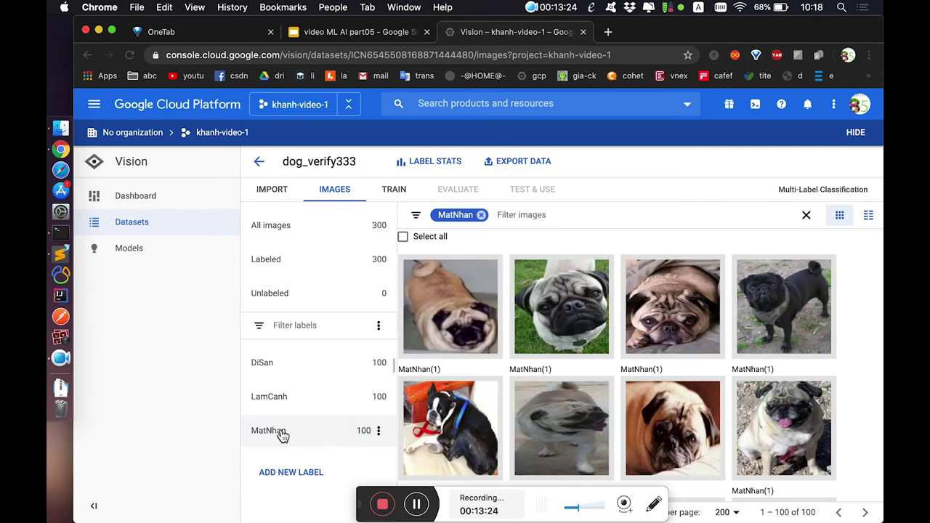
pyautogui.click(405, 193)
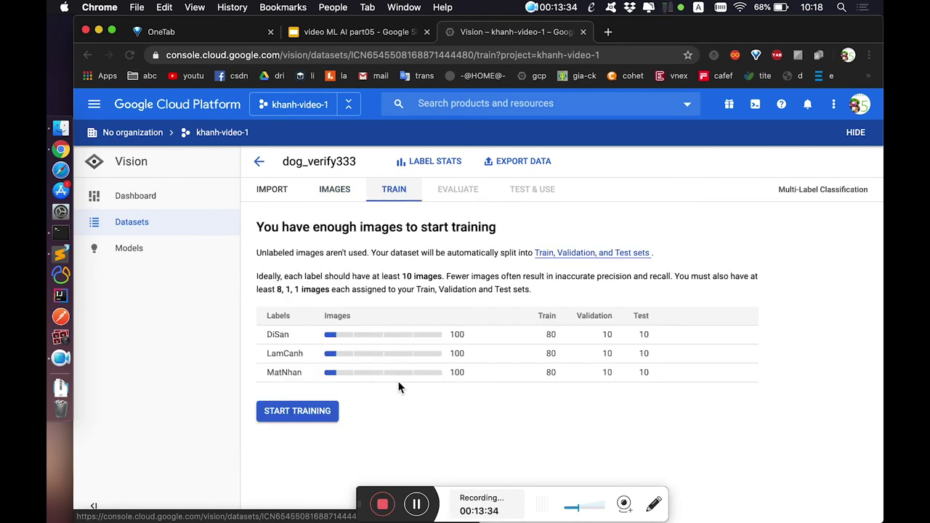
pyautogui.click(313, 419)
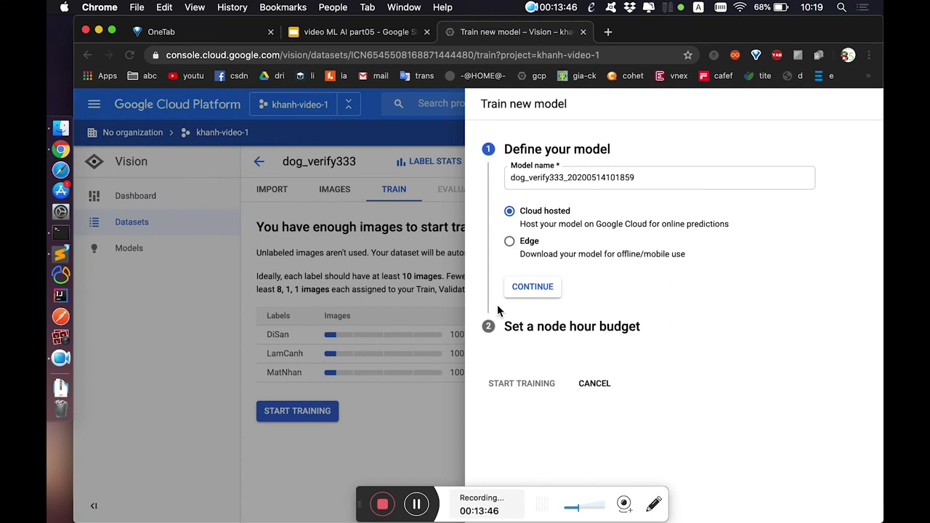
pyautogui.click(527, 290)
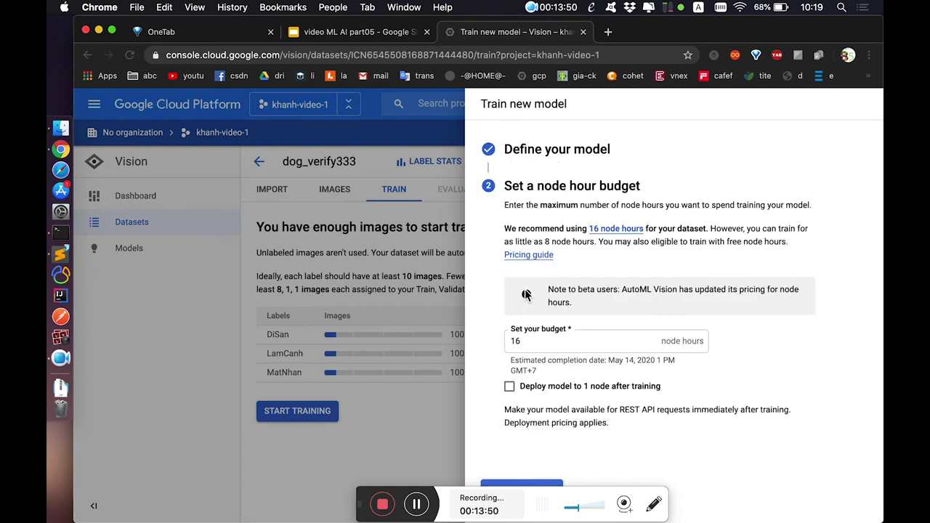
pyautogui.click(539, 345)
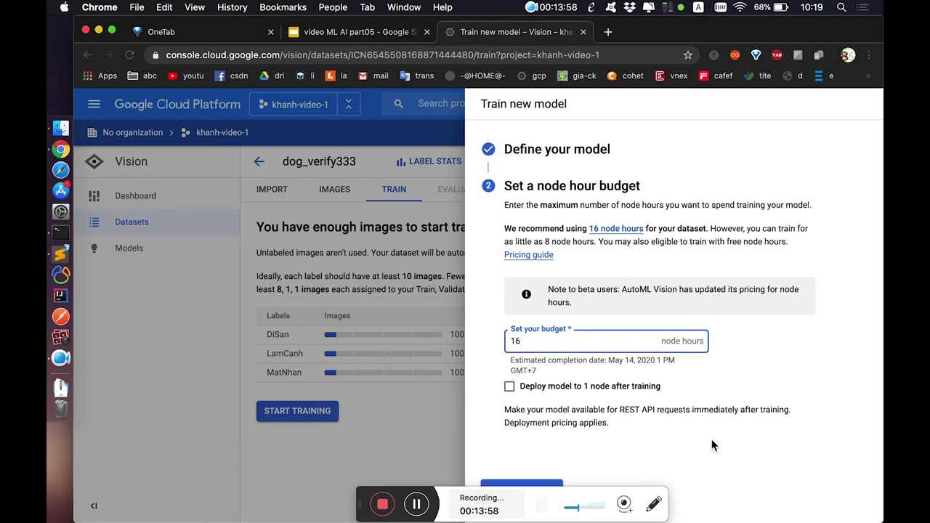
pyautogui.moveTo(442, 501); pyautogui.dragTo(526, 434)
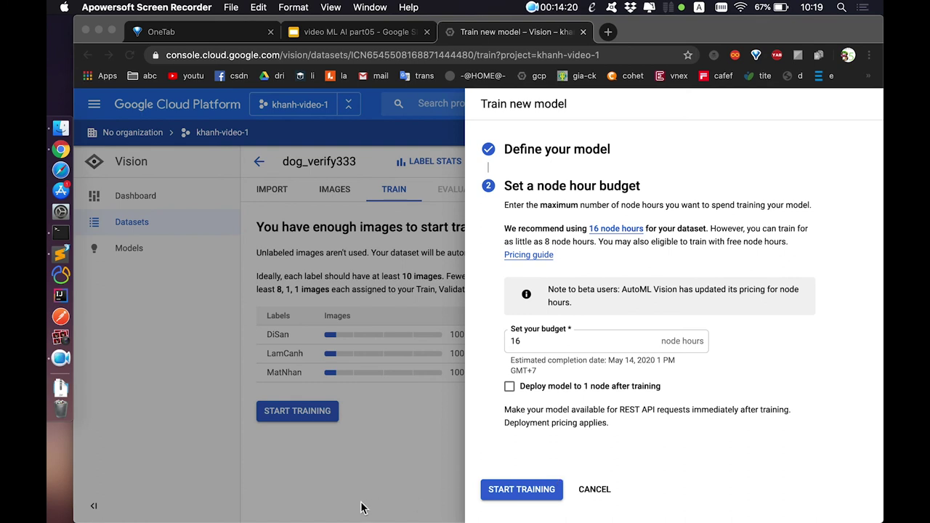
pyautogui.click(414, 470)
pyautogui.click(128, 191)
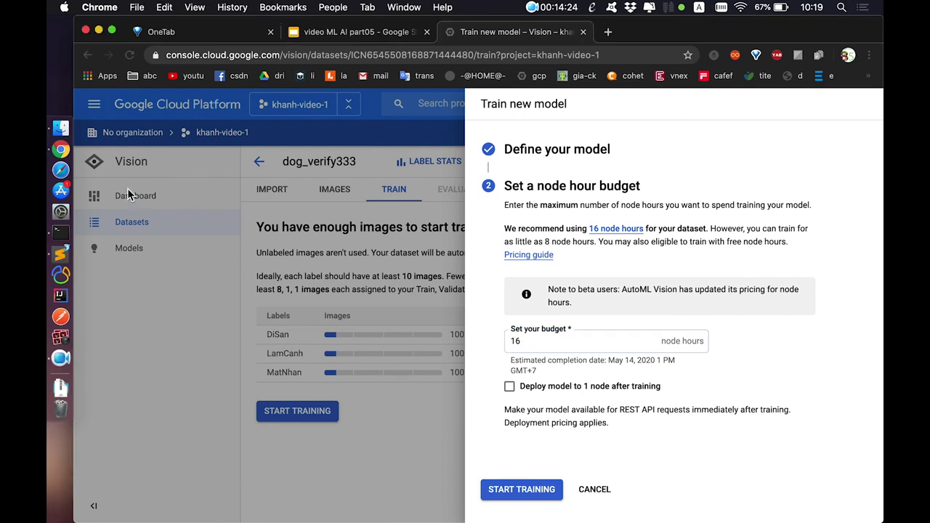
pyautogui.click(596, 489)
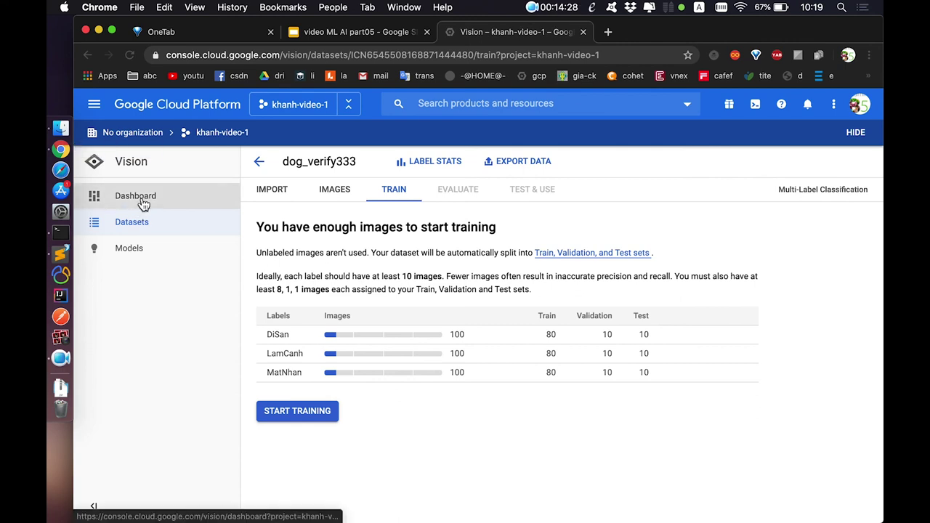
# Open the classify_dogs dataset from the dataset list and examine how its deployed model can be tested and used
pyautogui.click(143, 203)
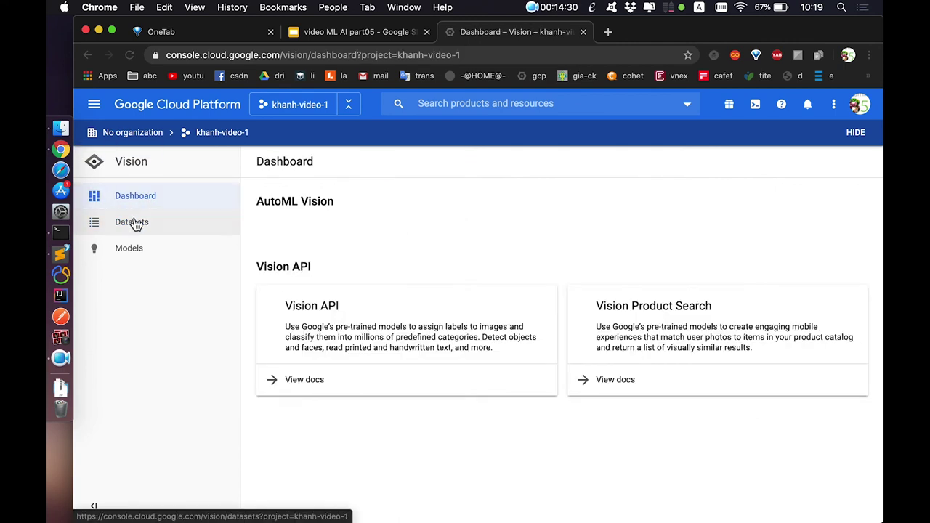
pyautogui.click(135, 224)
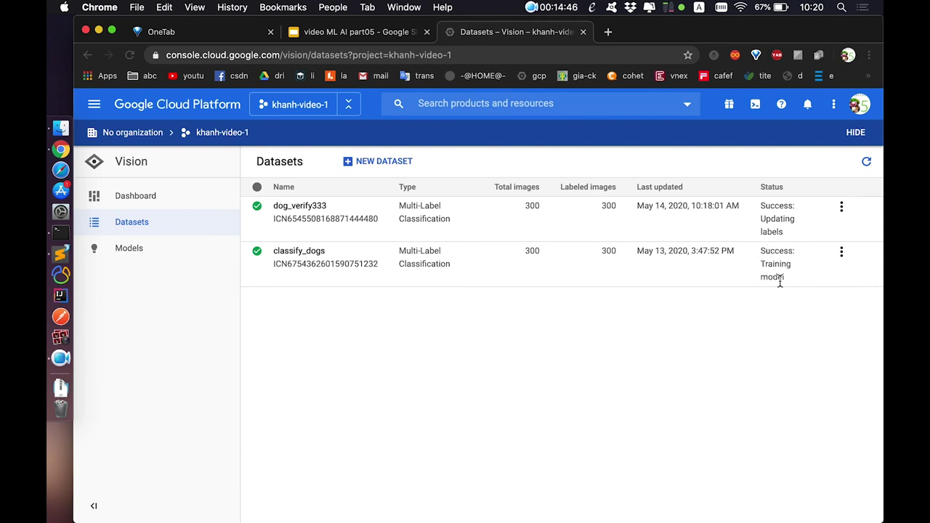
pyautogui.click(284, 253)
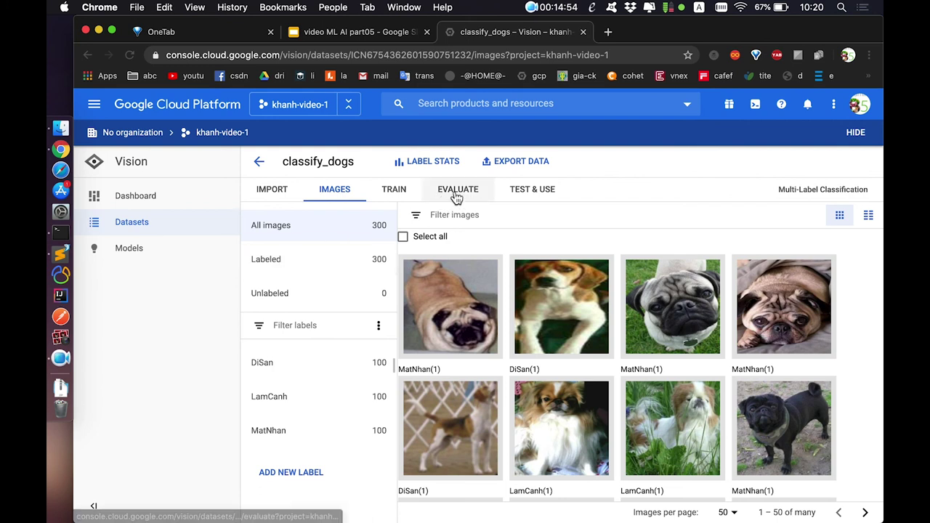
pyautogui.click(521, 190)
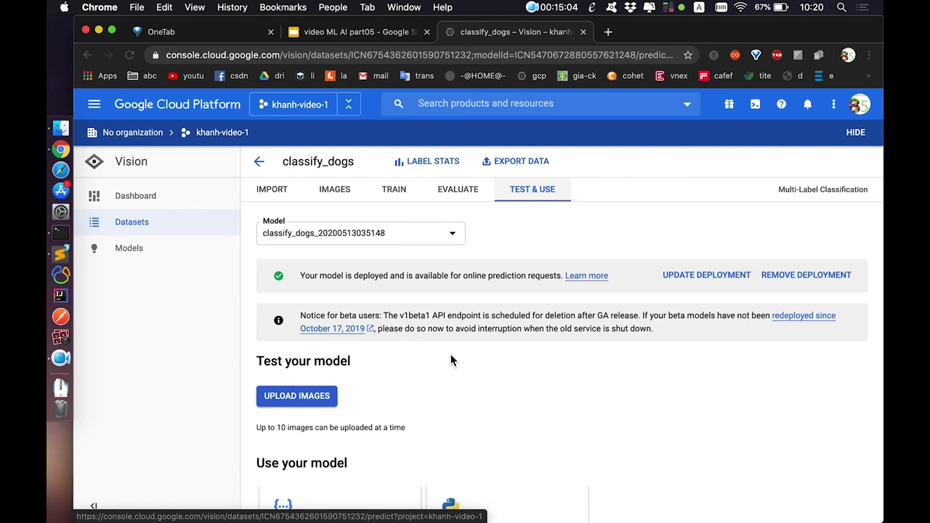
pyautogui.scroll(-2, 447, 361)
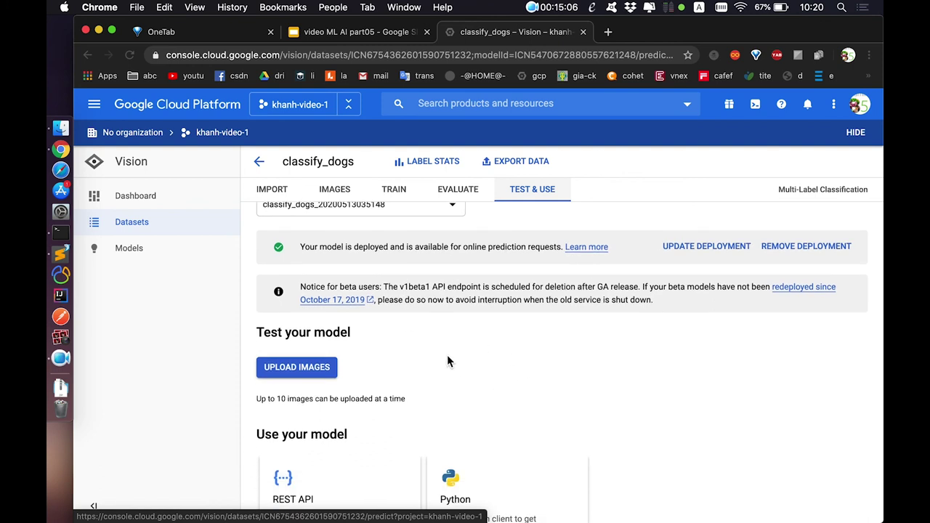
pyautogui.scroll(-1, 448, 361)
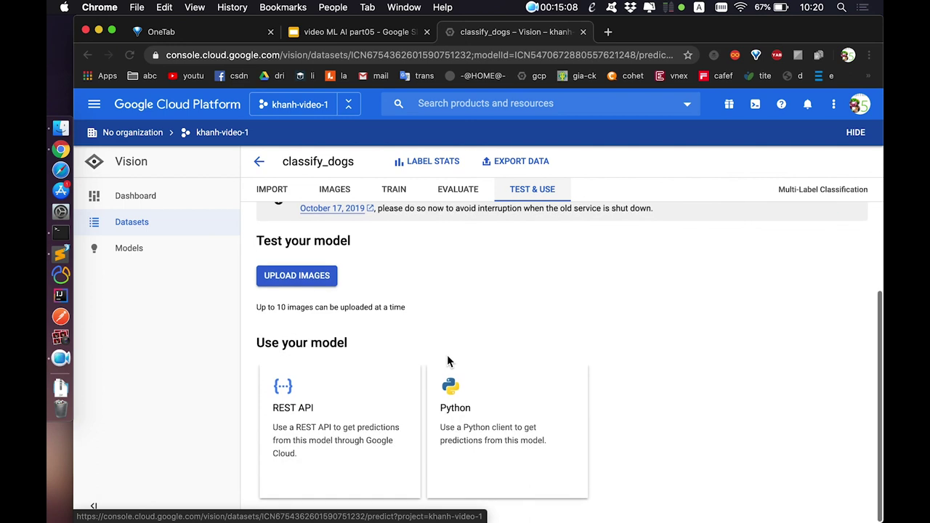
pyautogui.scroll(1, 448, 361)
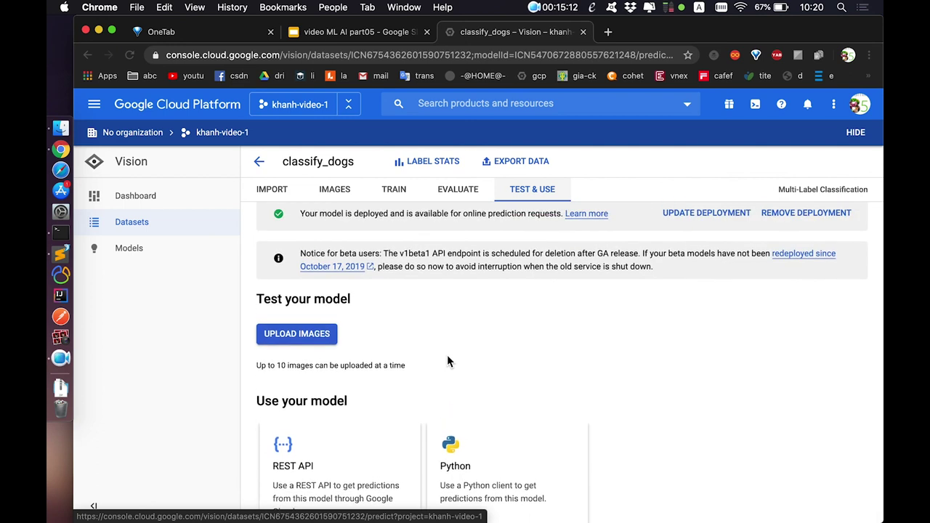
pyautogui.scroll(-1, 448, 361)
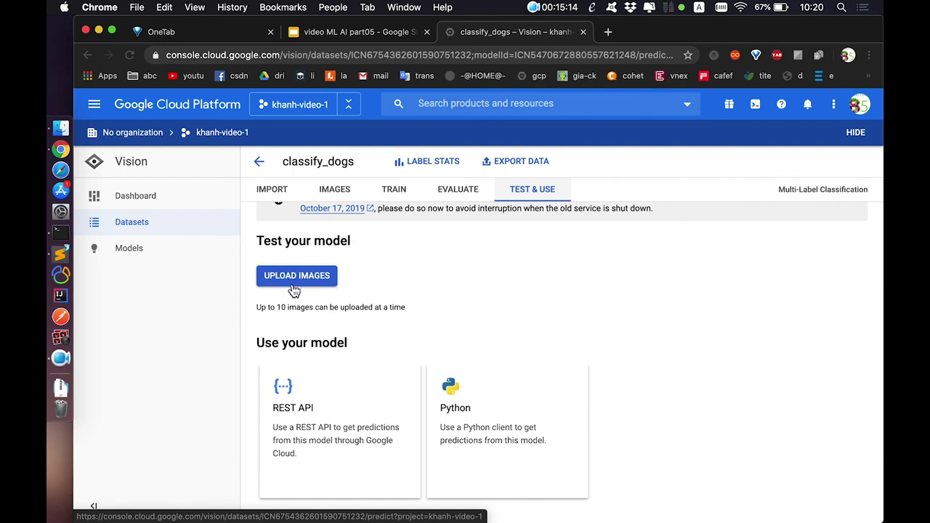
# Start uploading a test image for the classify_dogs model and browse to the test folder inside cropped
pyautogui.click(303, 284)
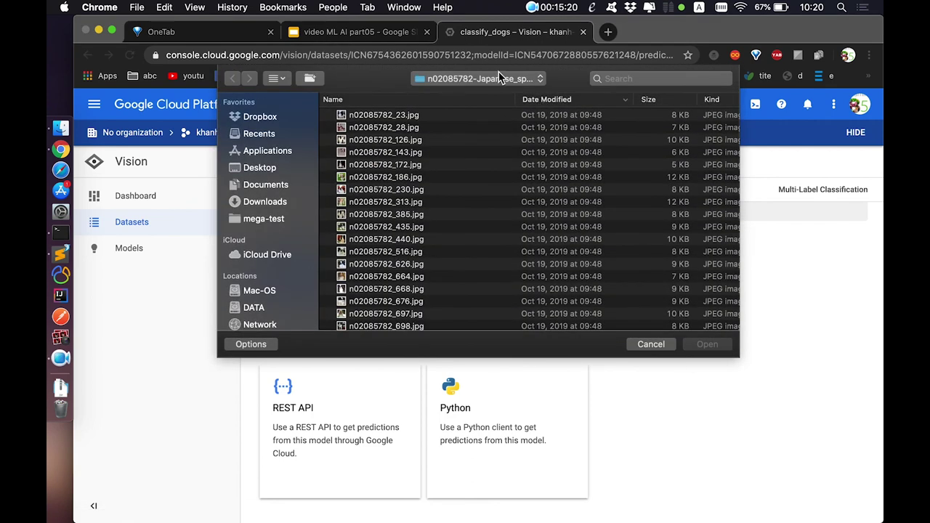
pyautogui.click(500, 78)
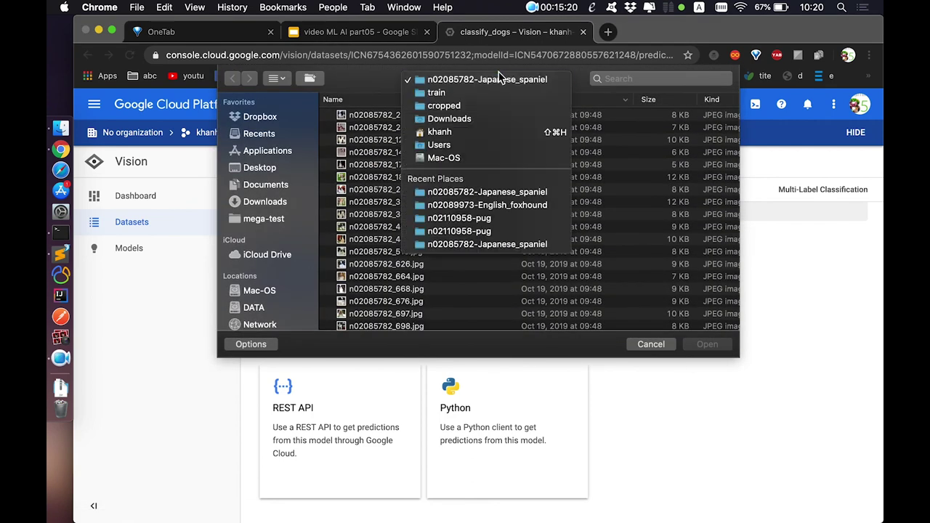
pyautogui.click(462, 93)
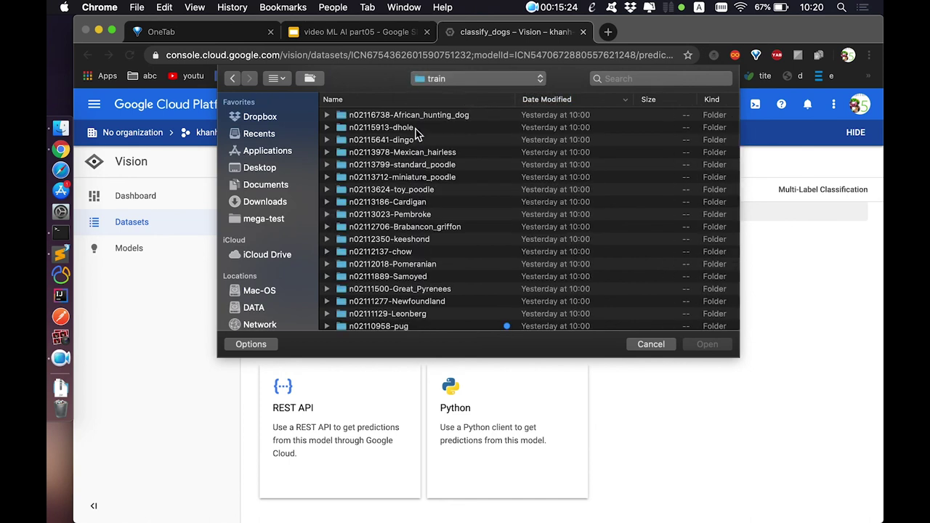
pyautogui.click(474, 80)
pyautogui.click(469, 92)
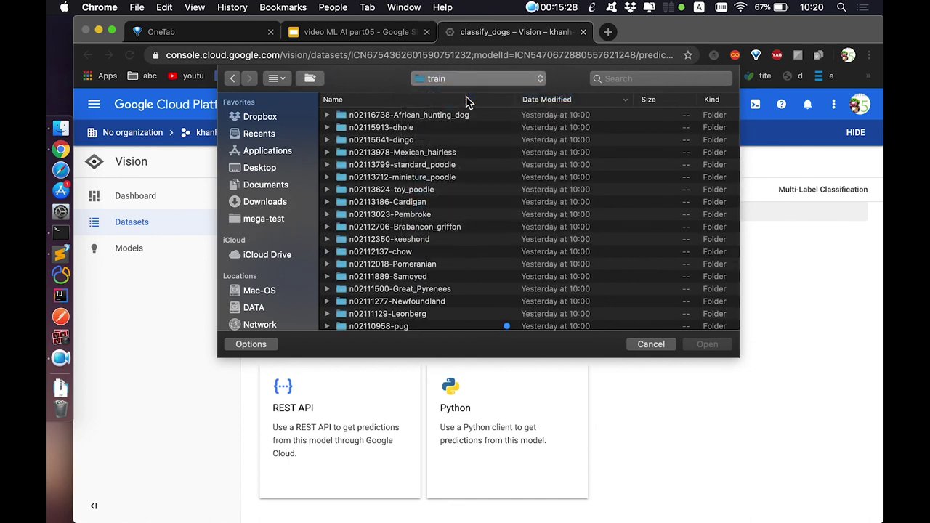
pyautogui.doubleClick(356, 115)
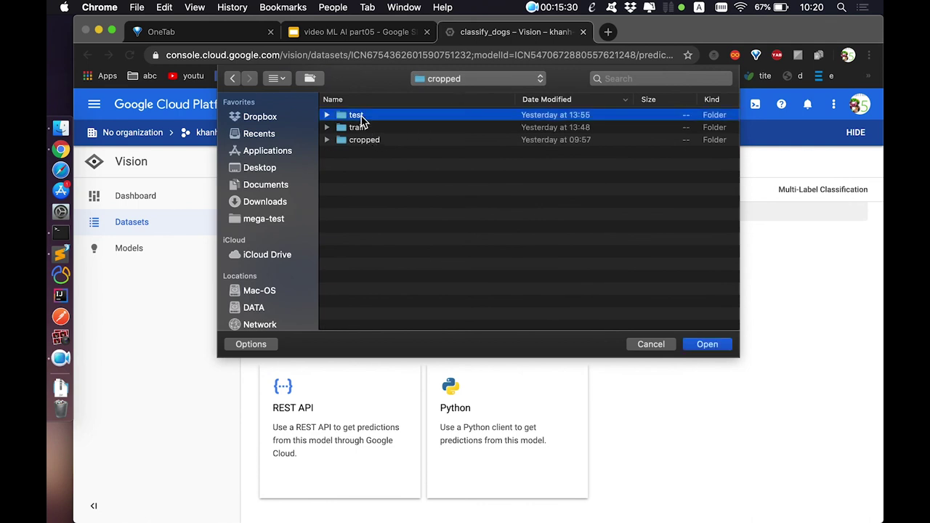
# Upload n02085782_309.jpg from the n02085782-Japanese_spaniel test folder and check the model's prediction for it
pyautogui.scroll(-10, 407, 267)
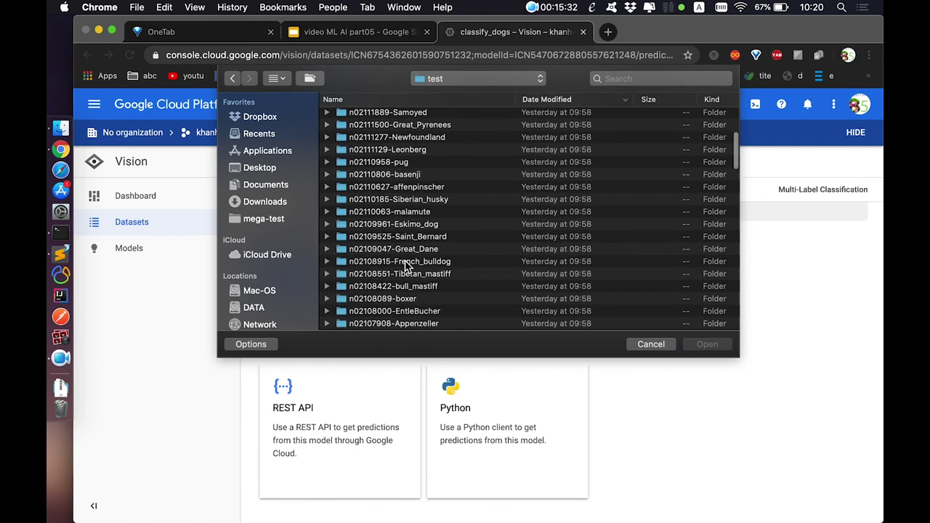
pyautogui.scroll(-15, 407, 267)
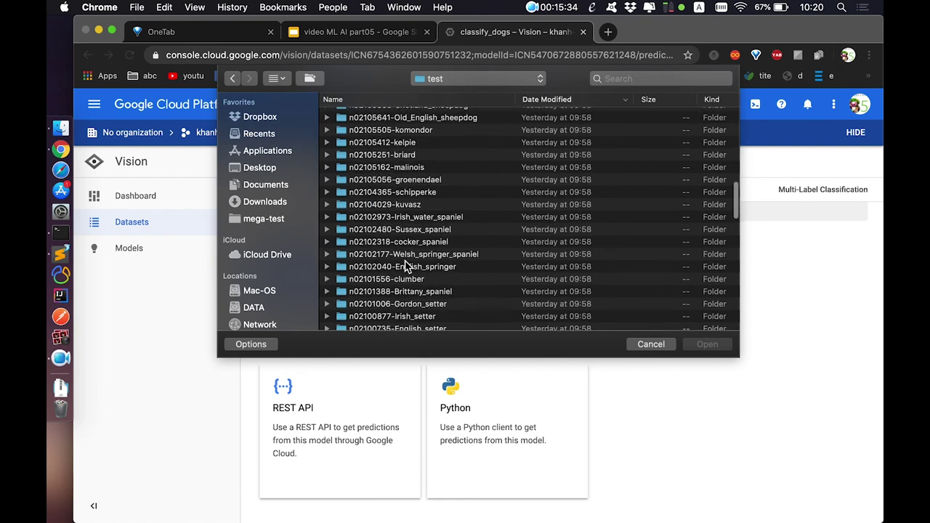
pyautogui.scroll(-5, 407, 267)
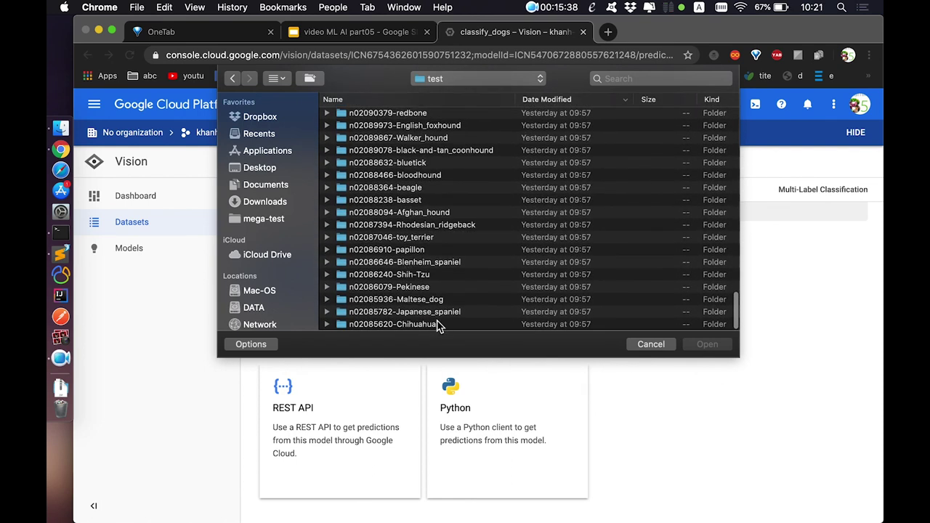
pyautogui.doubleClick(449, 314)
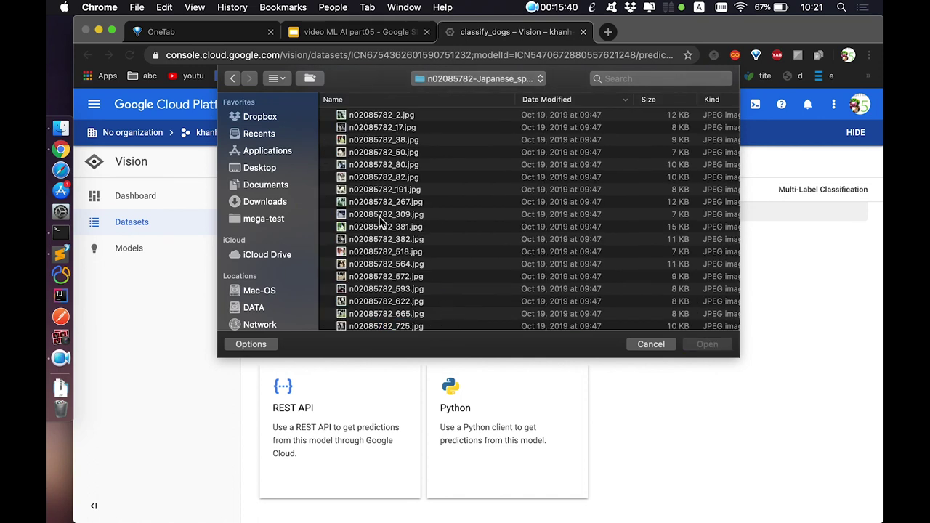
pyautogui.doubleClick(378, 215)
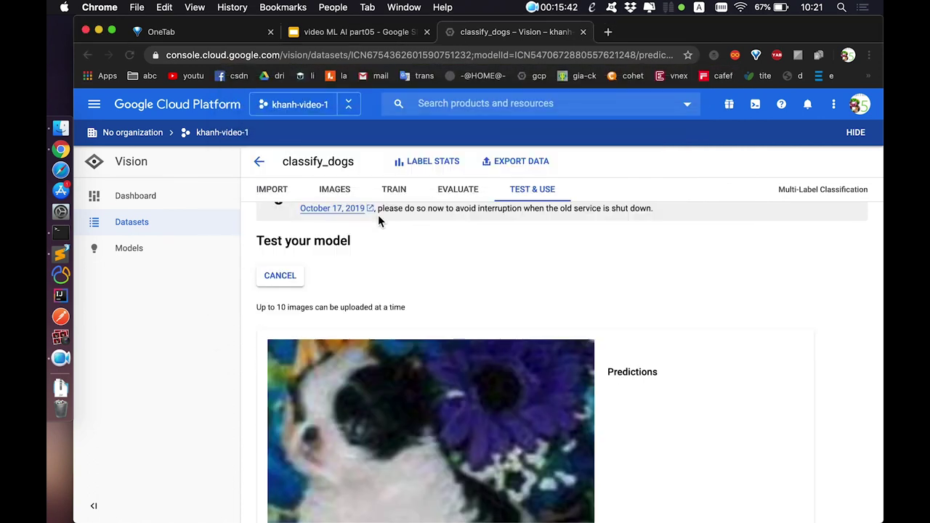
pyautogui.scroll(-2, 386, 400)
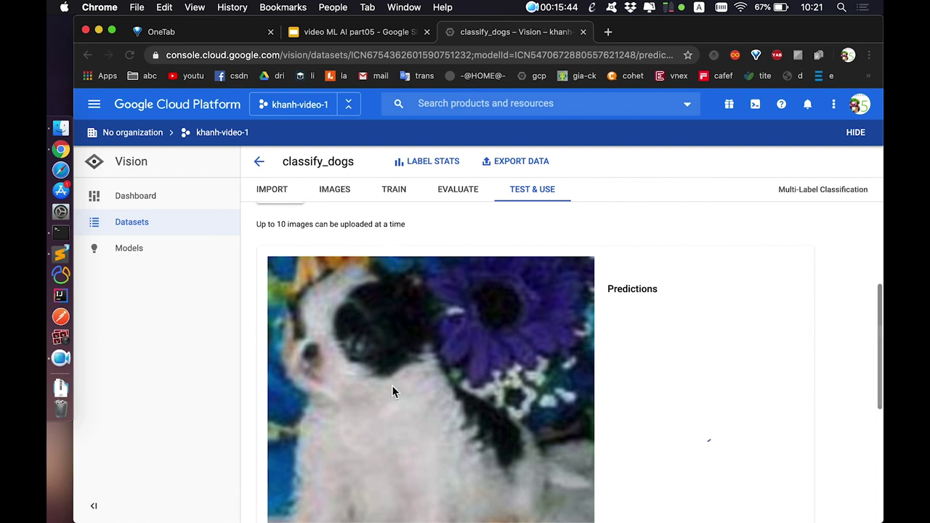
pyautogui.scroll(-1, 380, 365)
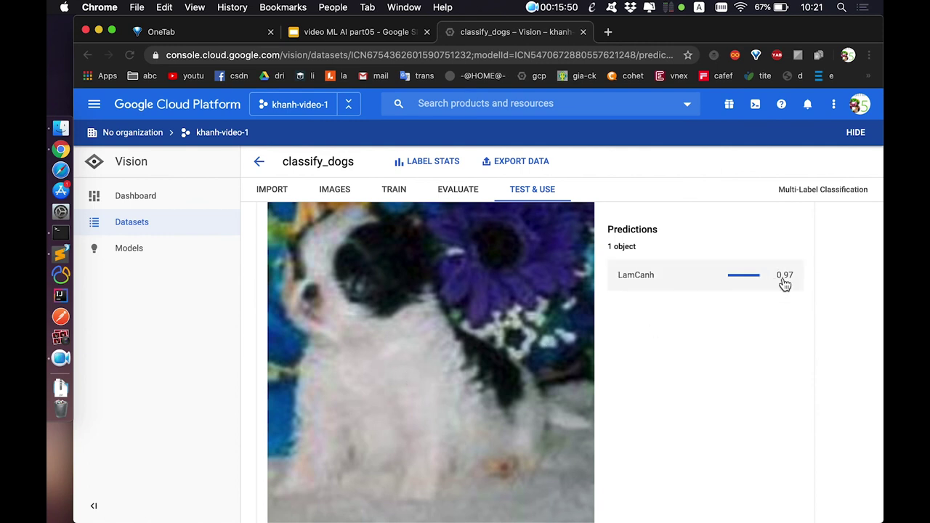
pyautogui.scroll(-4, 536, 367)
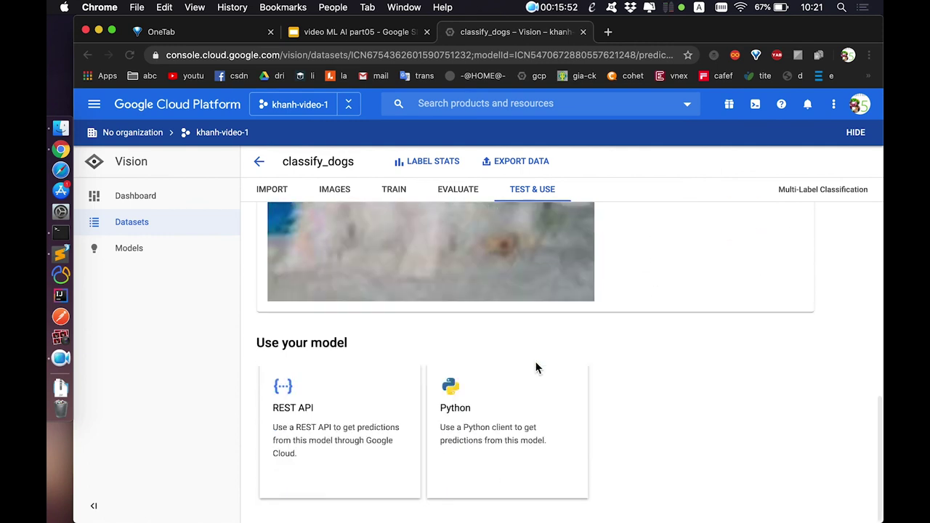
# Start another test image upload and go back up to the test folder
pyautogui.scroll(8, 535, 368)
pyautogui.click(297, 399)
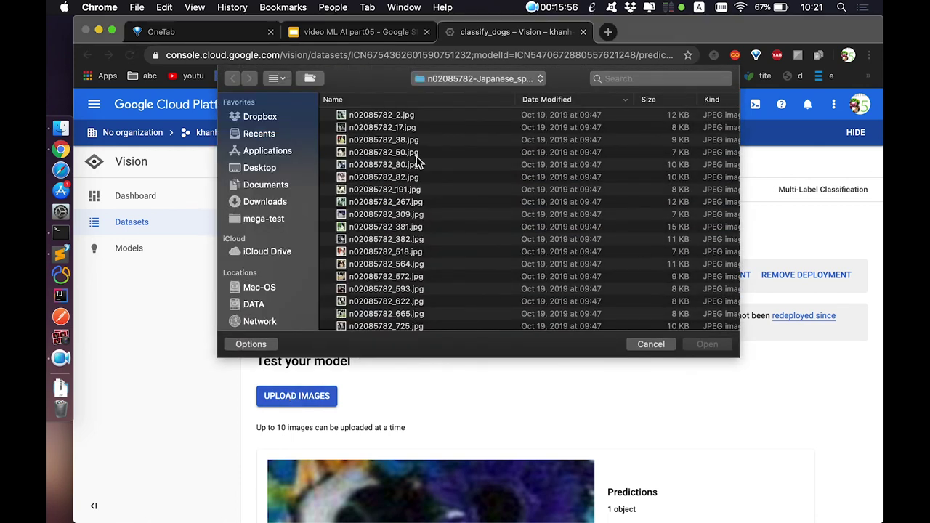
pyautogui.click(461, 81)
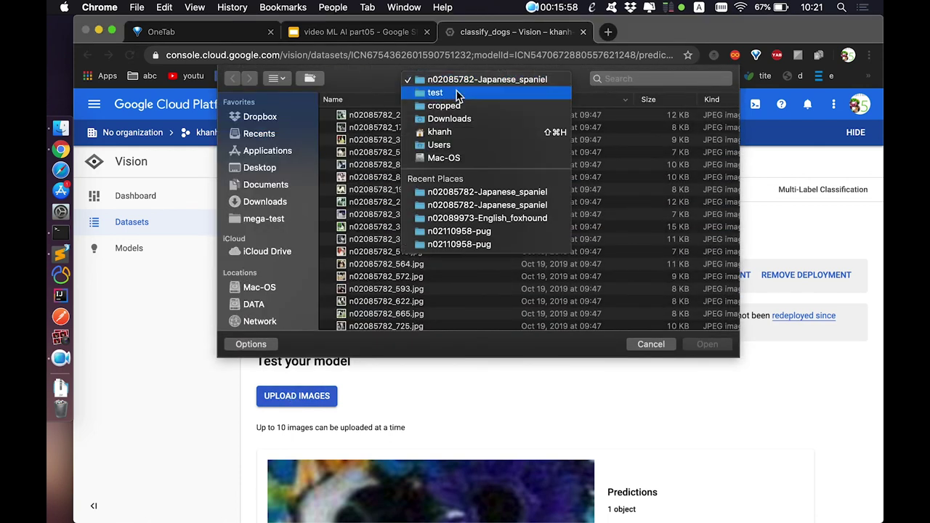
pyautogui.click(458, 93)
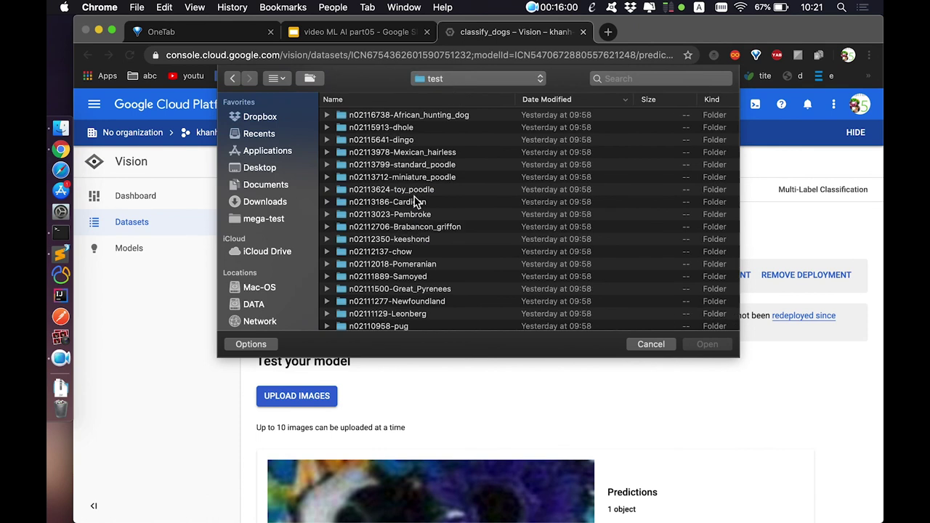
# Upload an image from the n02110958-pug test folder and check the model's prediction for it
pyautogui.scroll(-1, 416, 202)
pyautogui.scroll(1, 417, 202)
pyautogui.scroll(-5, 417, 202)
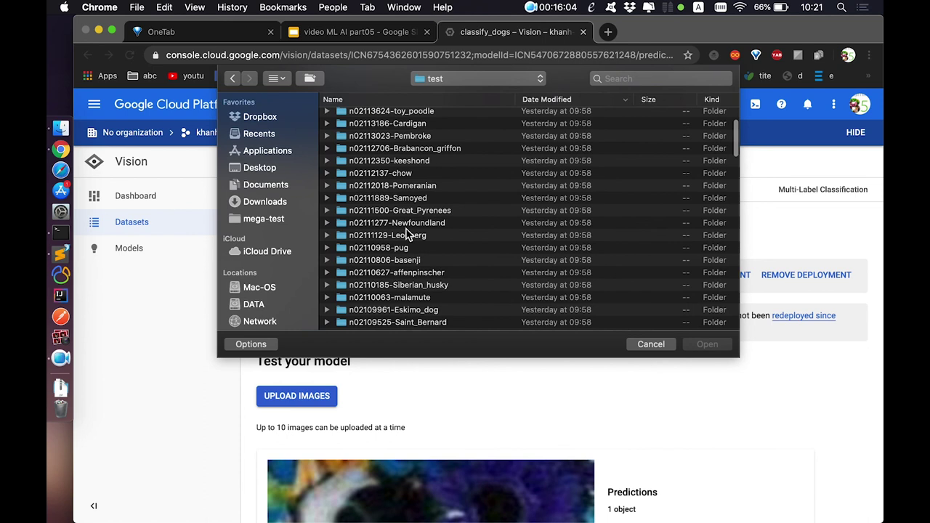
pyautogui.doubleClick(405, 249)
pyautogui.doubleClick(392, 230)
pyautogui.scroll(-2, 433, 331)
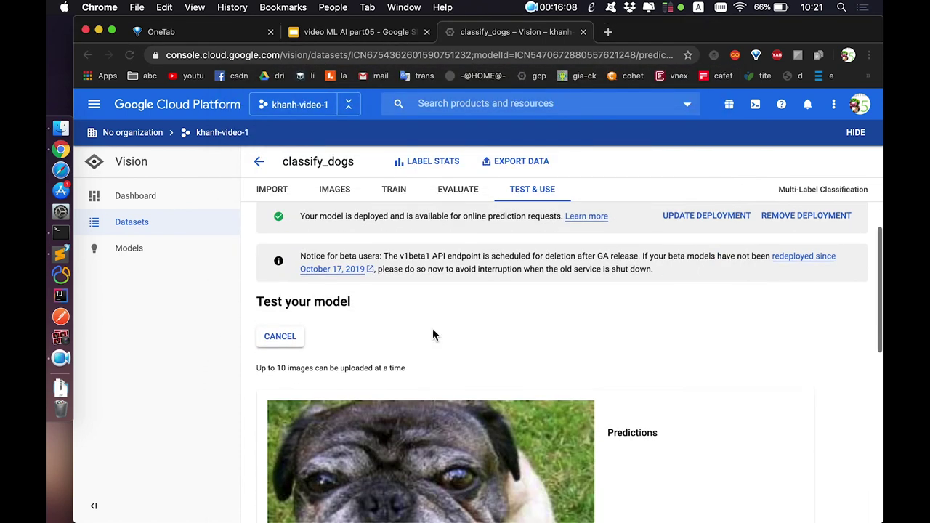
pyautogui.scroll(-2, 432, 331)
pyautogui.scroll(-2, 432, 331)
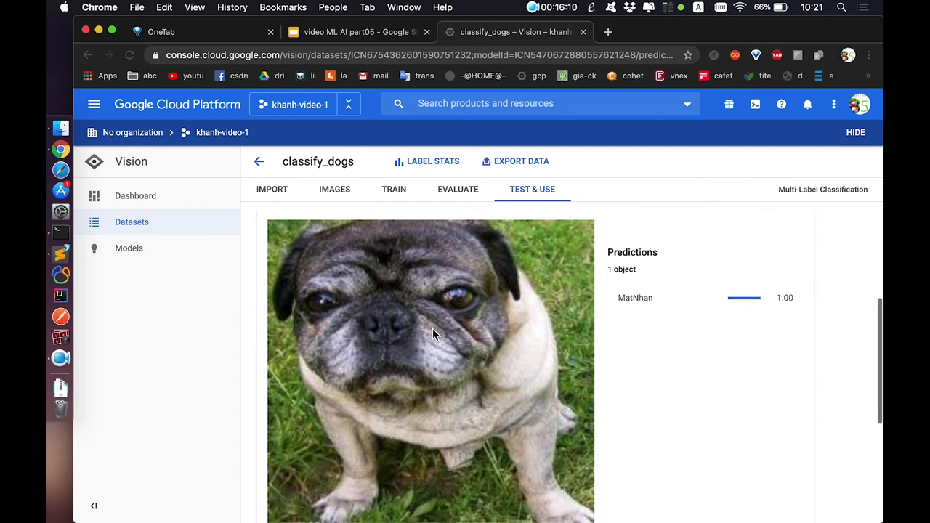
pyautogui.scroll(1, 433, 334)
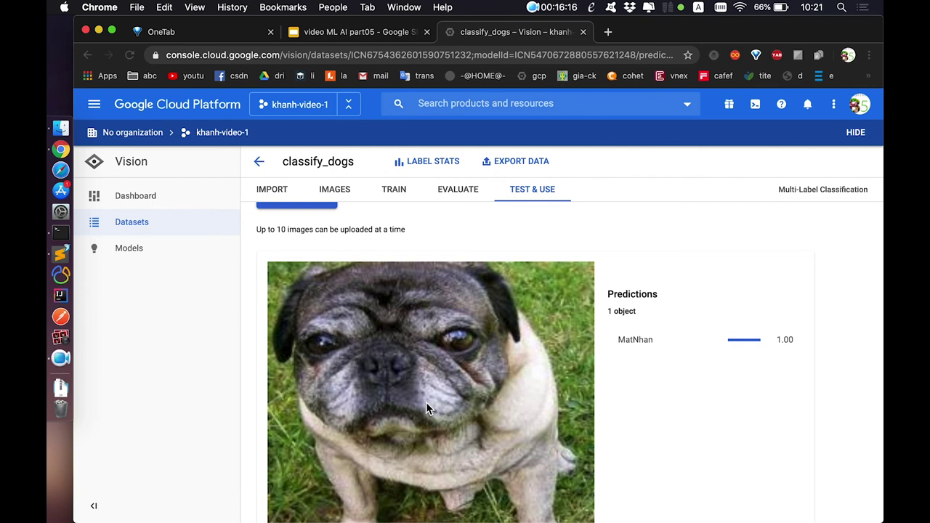
# Switch to the Google Slides presentation and view the Train and Test slide, followed by the ML and AI products slide
pyautogui.click(354, 38)
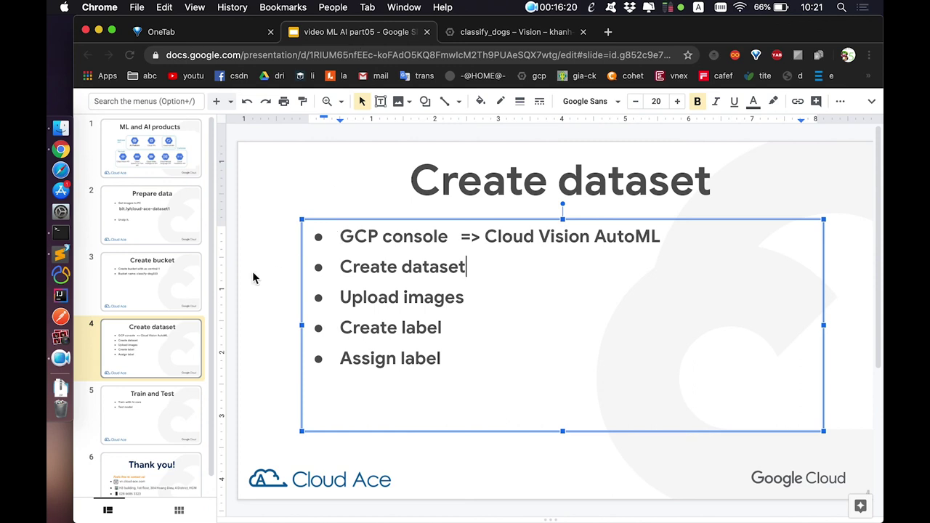
pyautogui.click(161, 429)
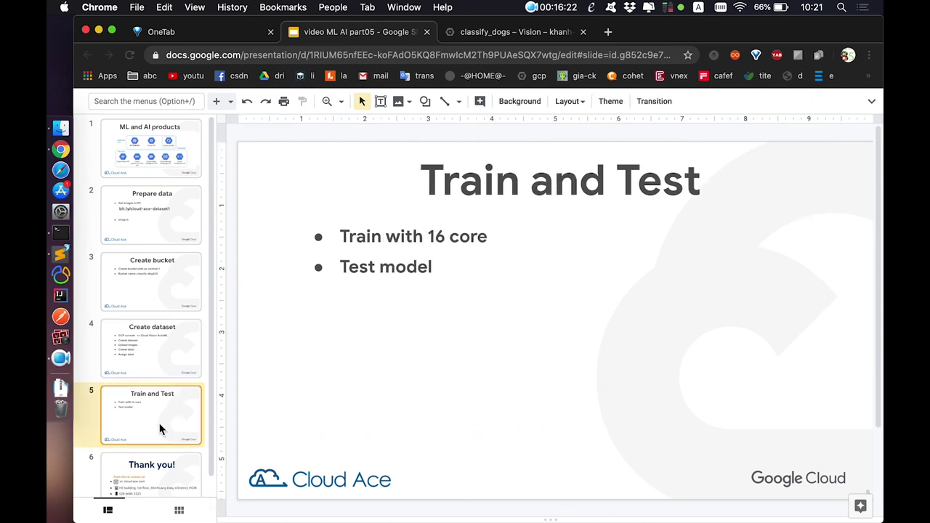
pyautogui.click(171, 143)
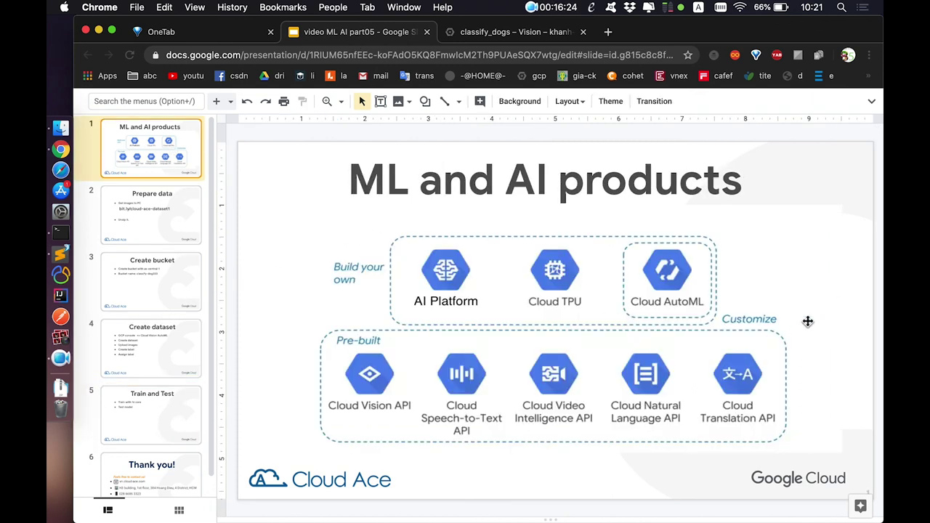